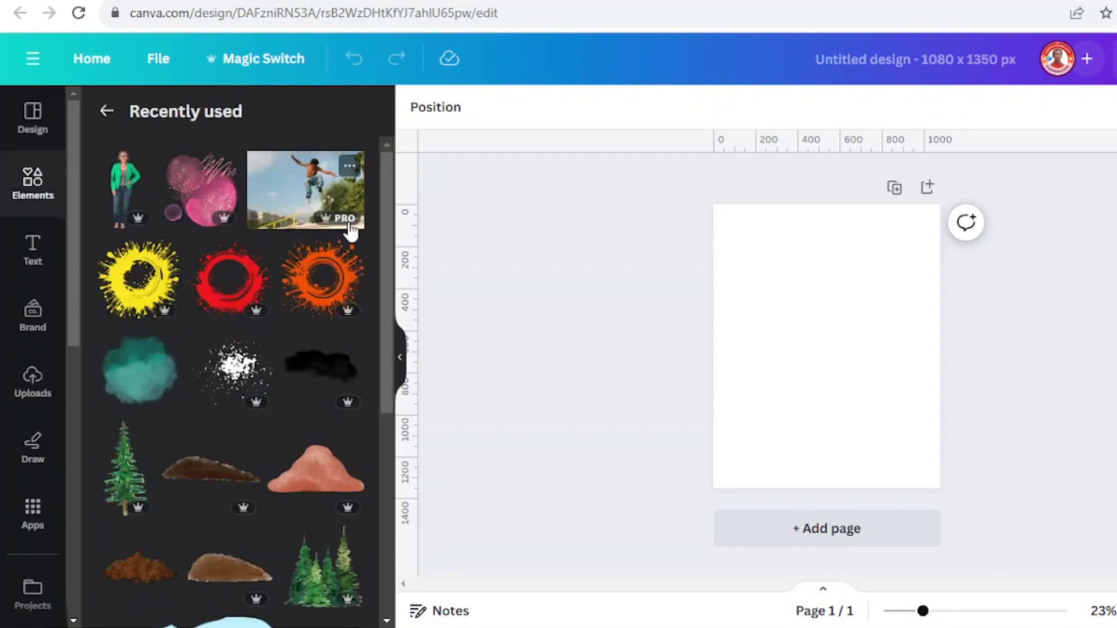
# - Add the recently used portrait photo of the woman in the orange sweater to the blank page
pyautogui.scroll(-5, 274, 326)
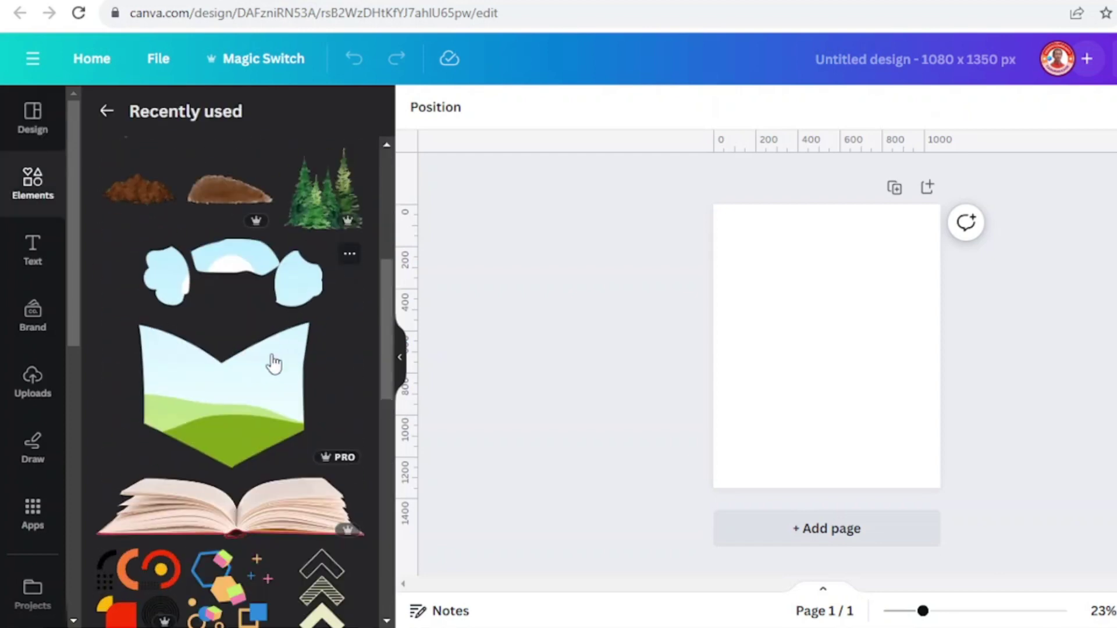
pyautogui.scroll(-15, 274, 349)
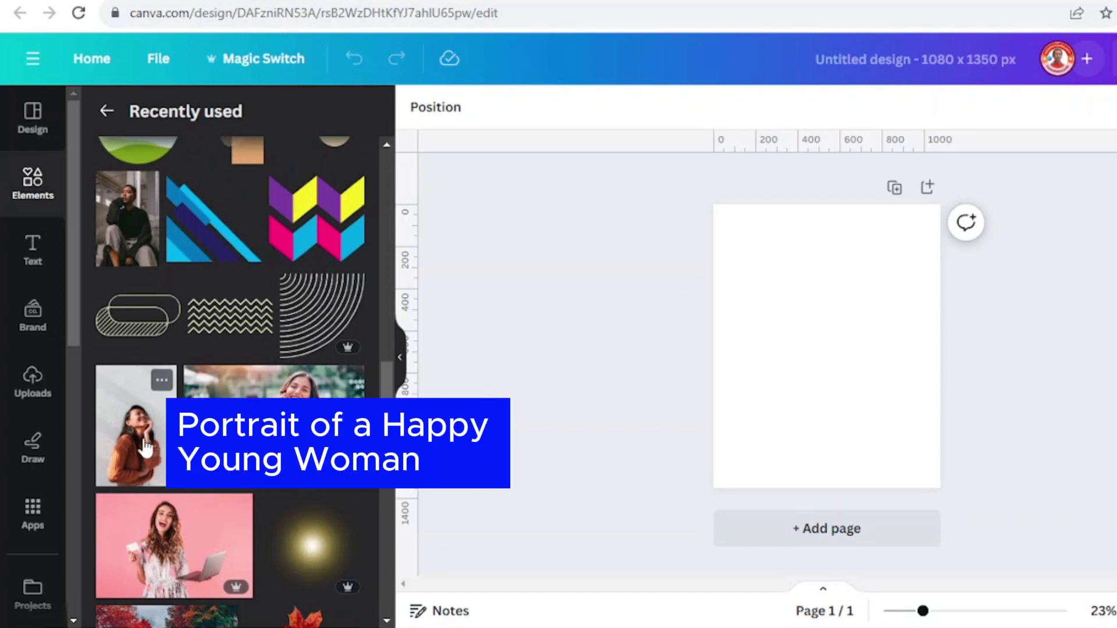
pyautogui.click(145, 448)
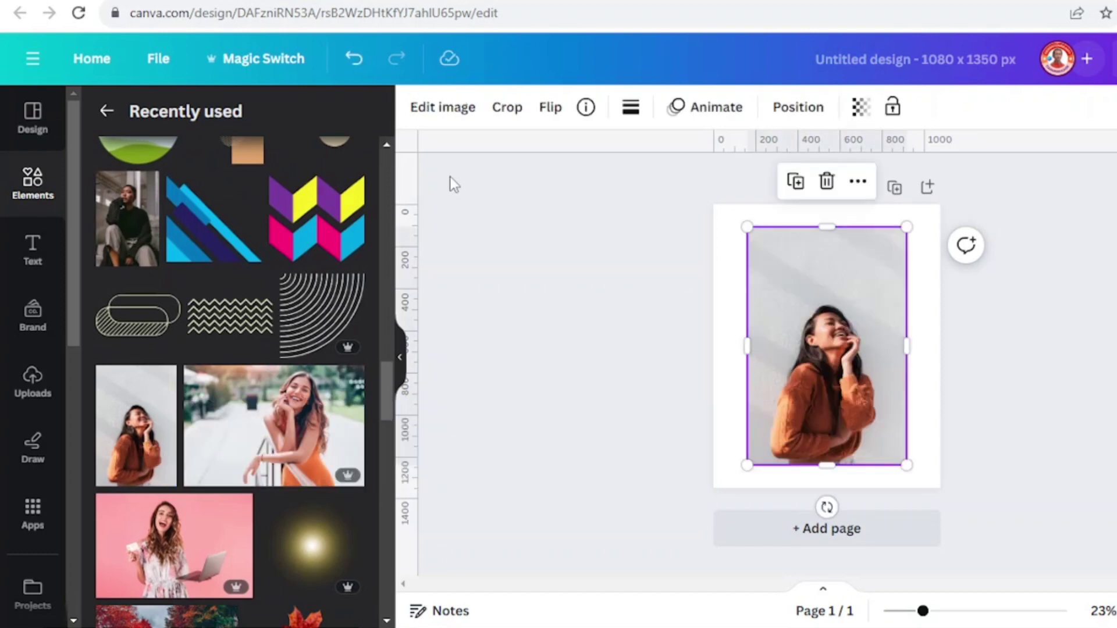
# - Remove the background from the woman's portrait and apply the result
pyautogui.click(450, 110)
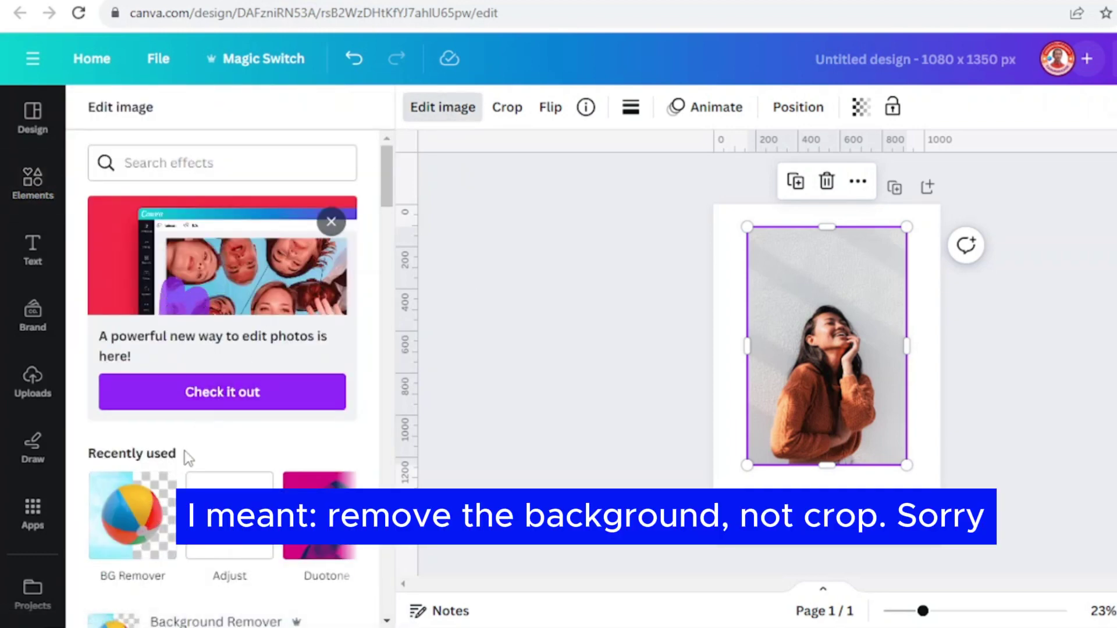
pyautogui.click(158, 514)
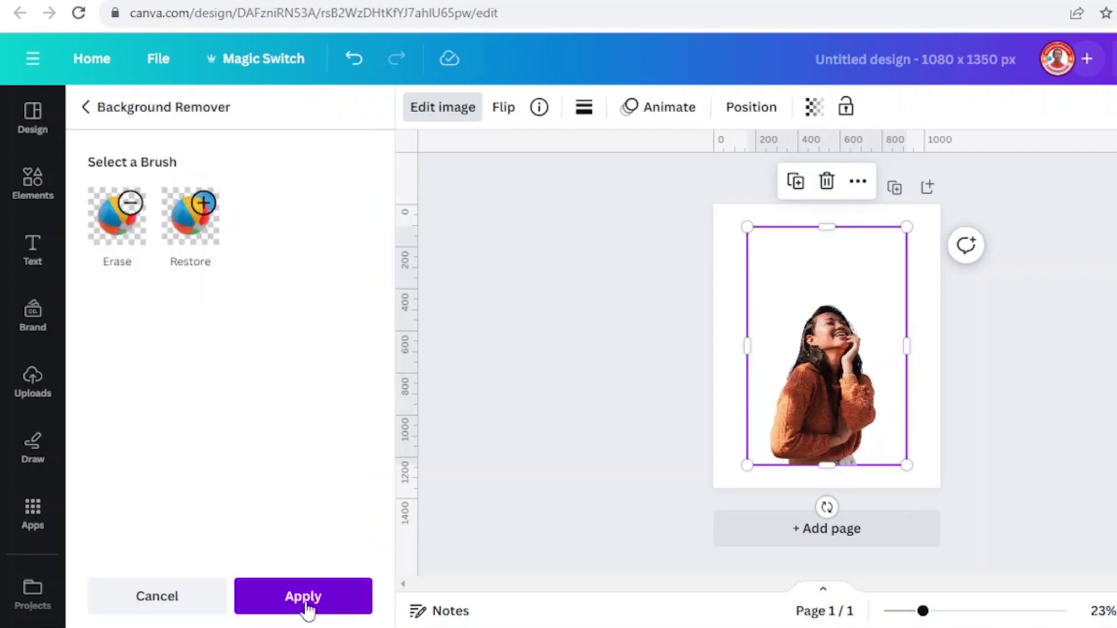
pyautogui.click(305, 602)
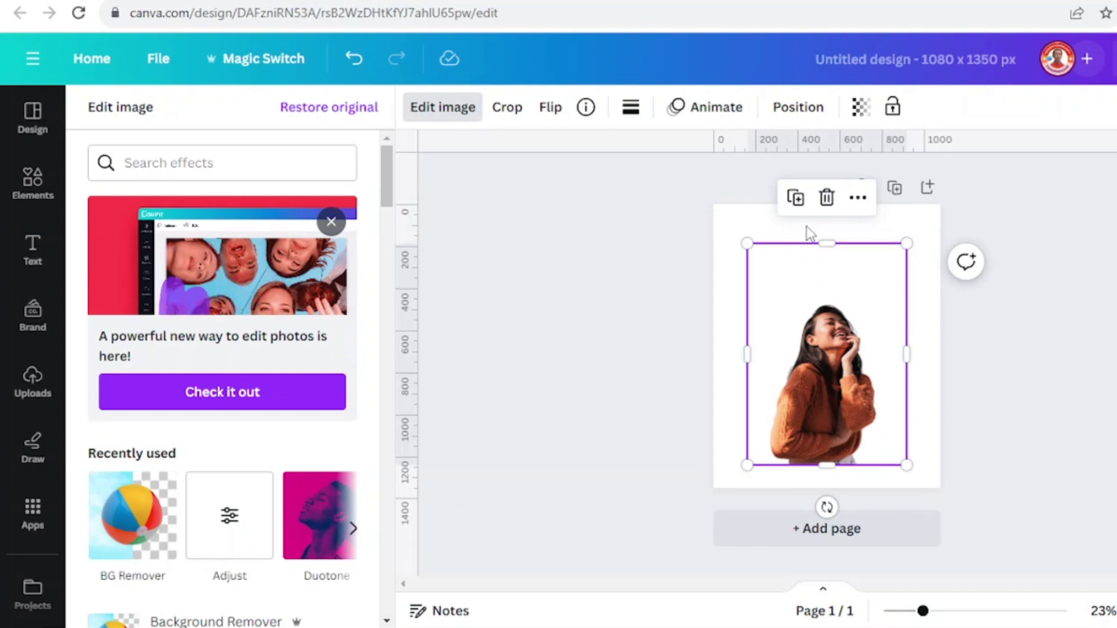
# - Duplicate the woman cutout, offset the copy up and to the right, and give it the Trippy effect Trace
pyautogui.click(795, 198)
pyautogui.moveTo(867, 338); pyautogui.dragTo(907, 287)
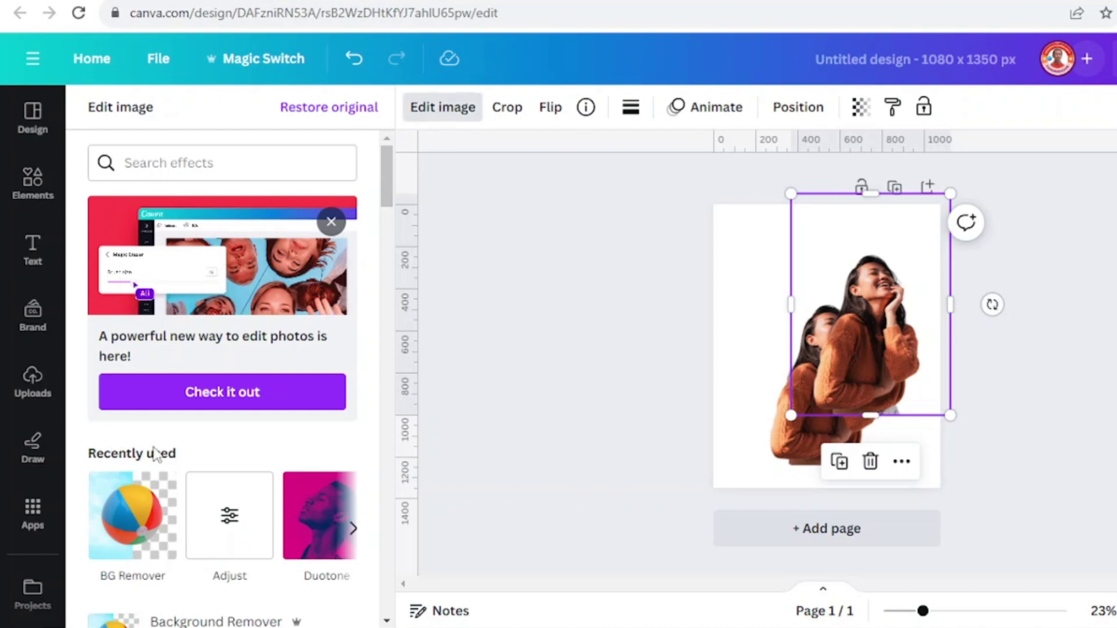
pyautogui.scroll(-15, 155, 457)
pyautogui.scroll(-15, 189, 474)
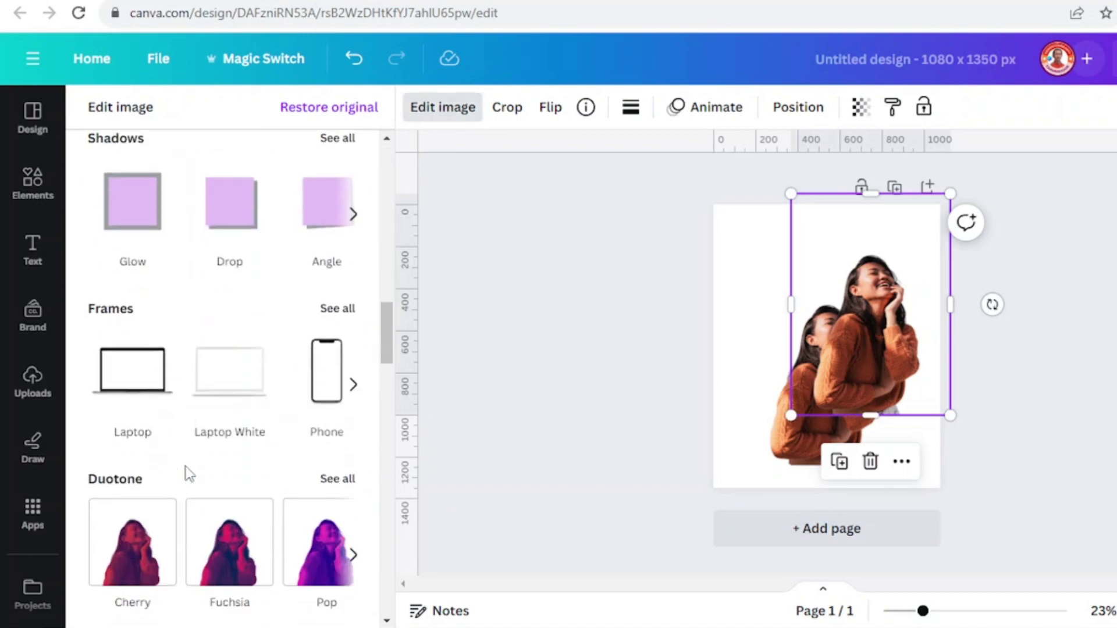
pyautogui.scroll(-8, 189, 474)
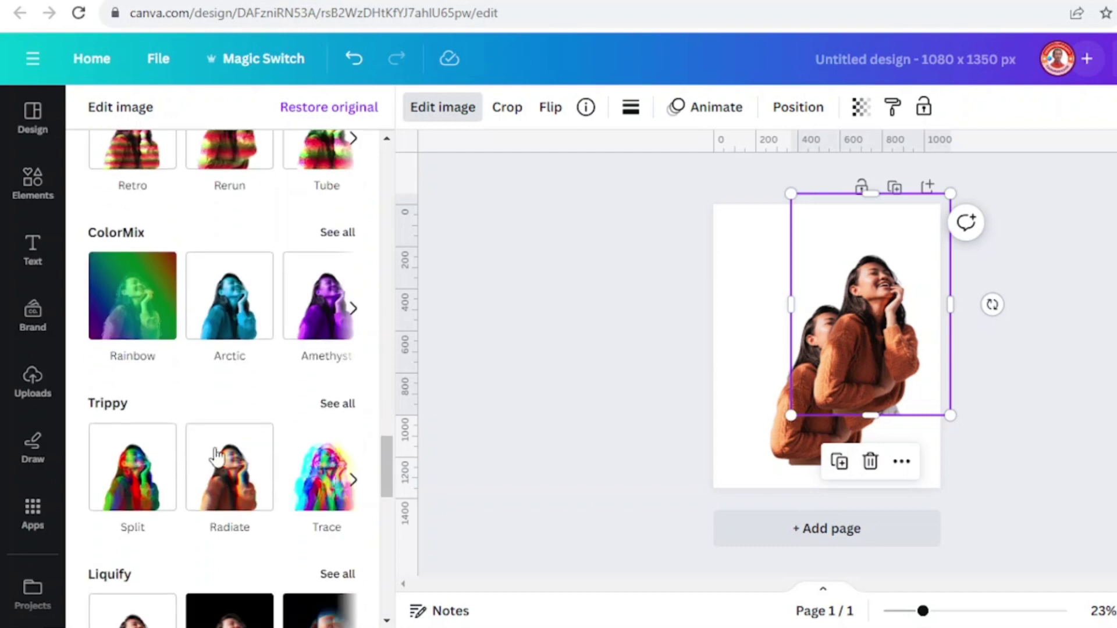
pyautogui.click(345, 407)
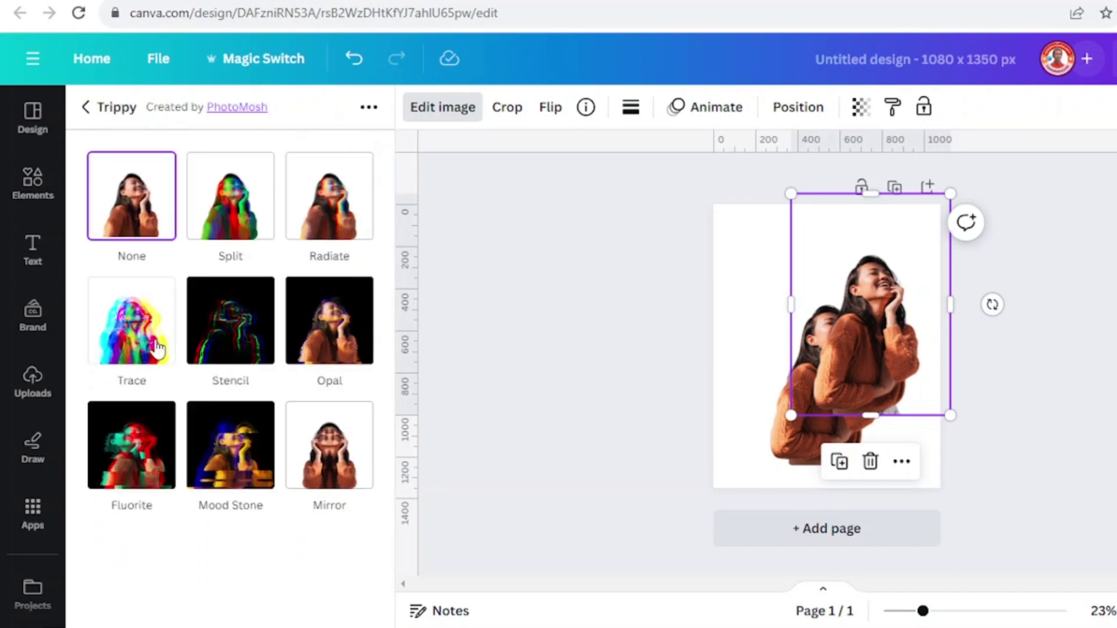
pyautogui.click(147, 339)
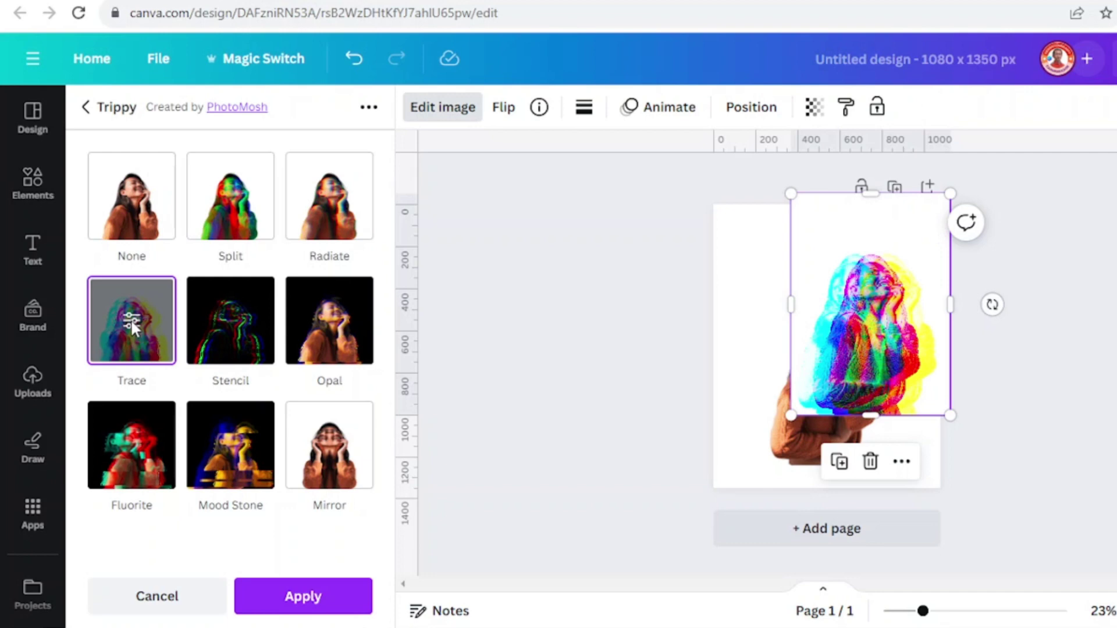
# - Adjust the Trace effect to Colorize 0.41, RGB Shift amount 0 and Brightness 0.2, and apply it for a pencil-sketch look
pyautogui.click(132, 323)
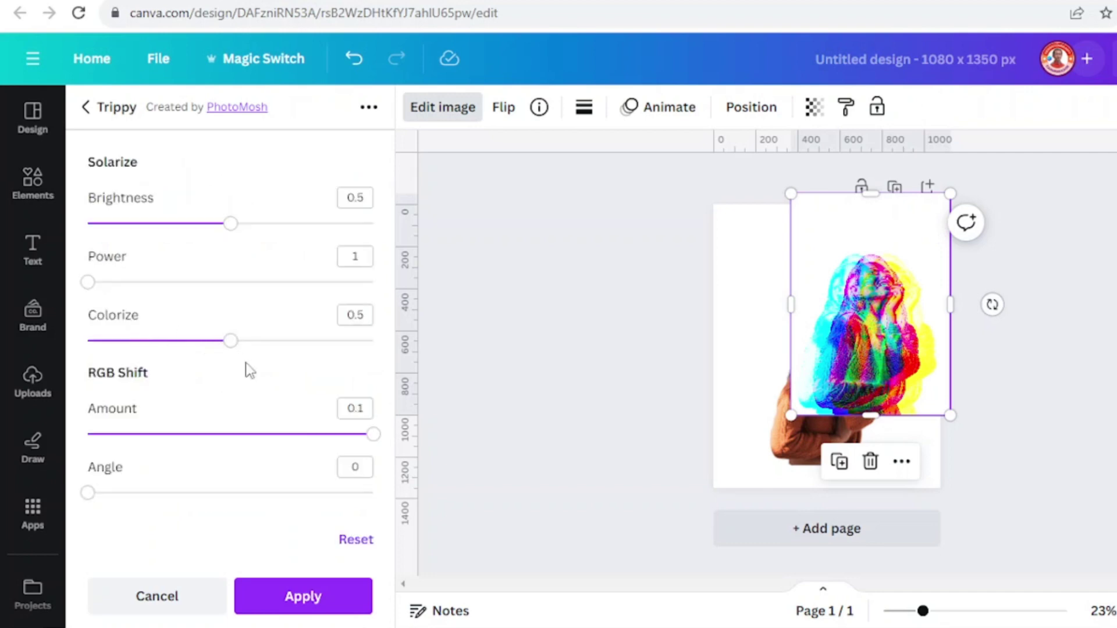
pyautogui.press('Left')
pyautogui.press('Left')
pyautogui.press('Left')
pyautogui.press('Left')
pyautogui.press('Left')
pyautogui.press('Left')
pyautogui.press('Left')
pyautogui.press('Left')
pyautogui.press('Left')
pyautogui.moveTo(374, 442); pyautogui.dragTo(64, 448)
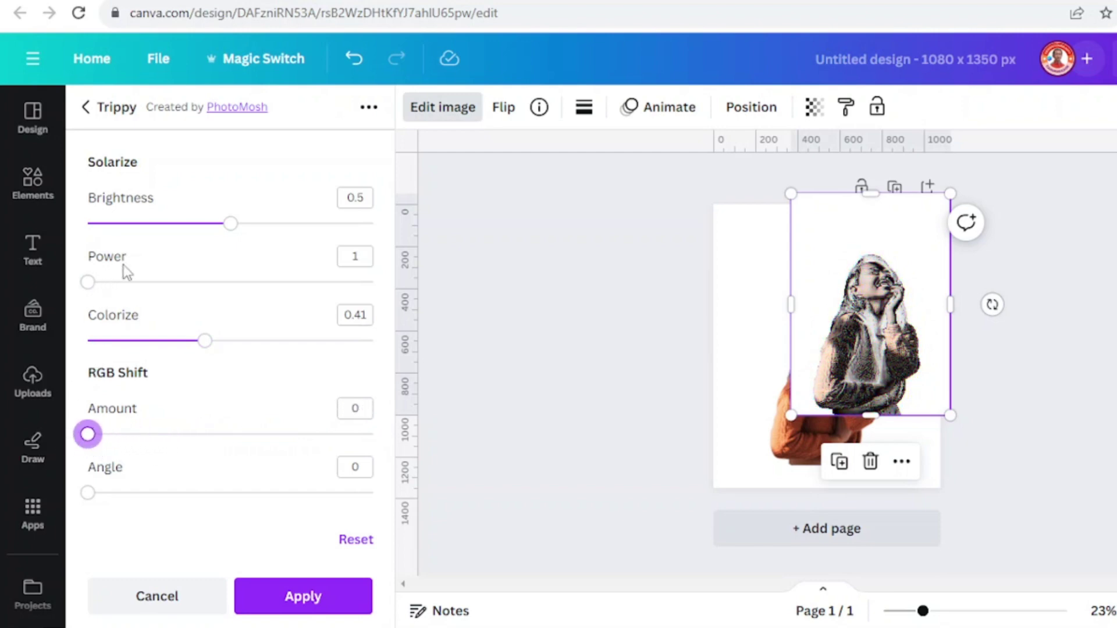
pyautogui.moveTo(225, 233); pyautogui.dragTo(90, 237)
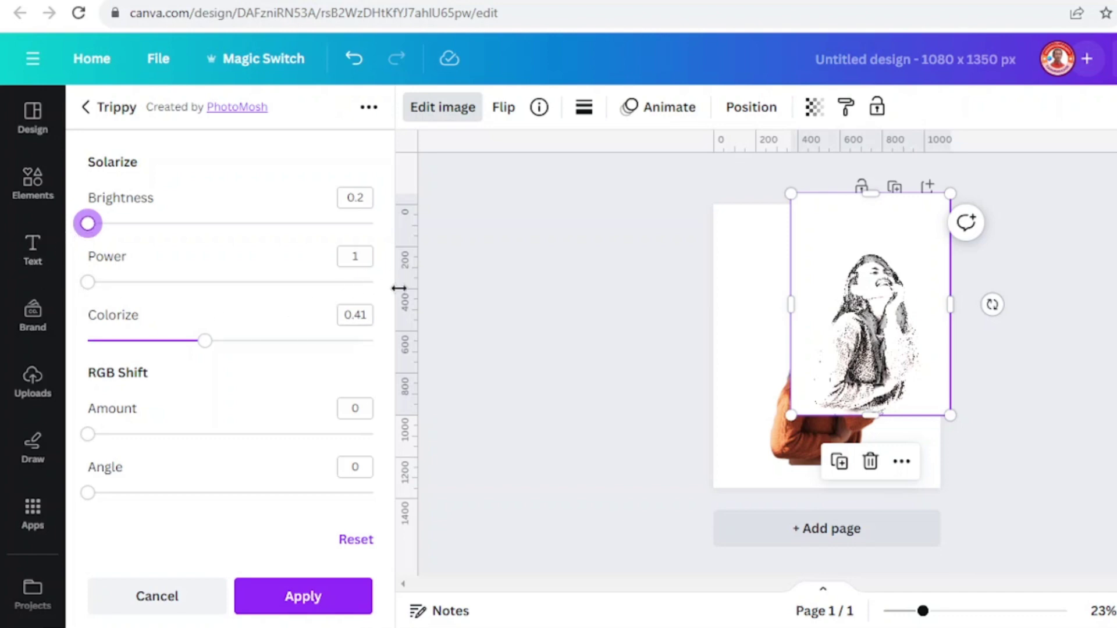
pyautogui.click(333, 595)
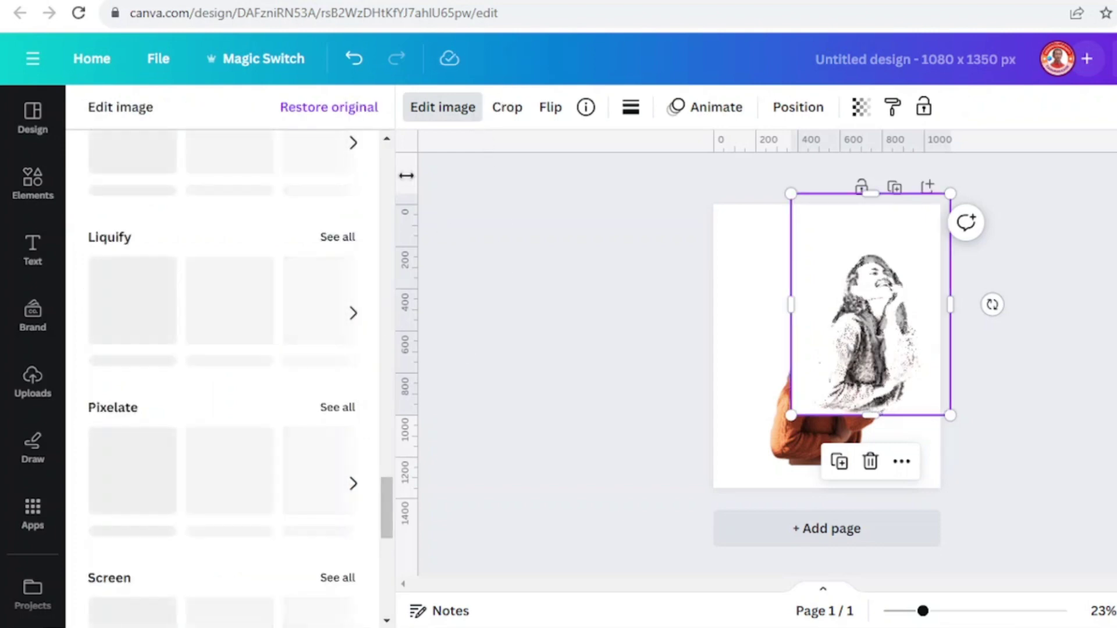
# - Add the recently used circular photo frame to the page
pyautogui.click(35, 192)
pyautogui.click(342, 220)
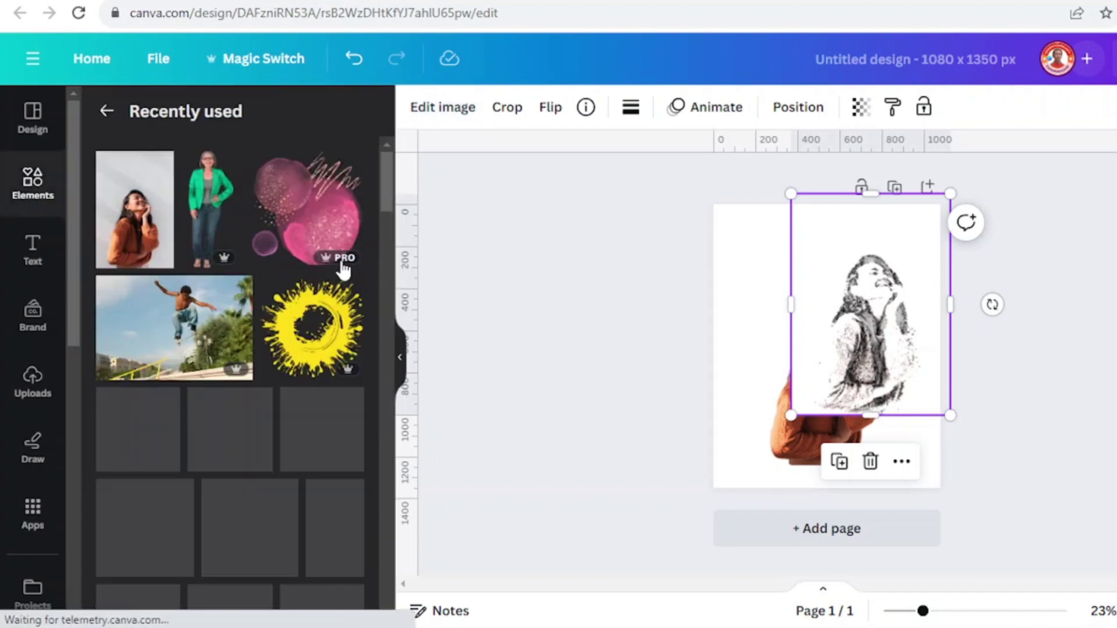
pyautogui.scroll(-10, 326, 337)
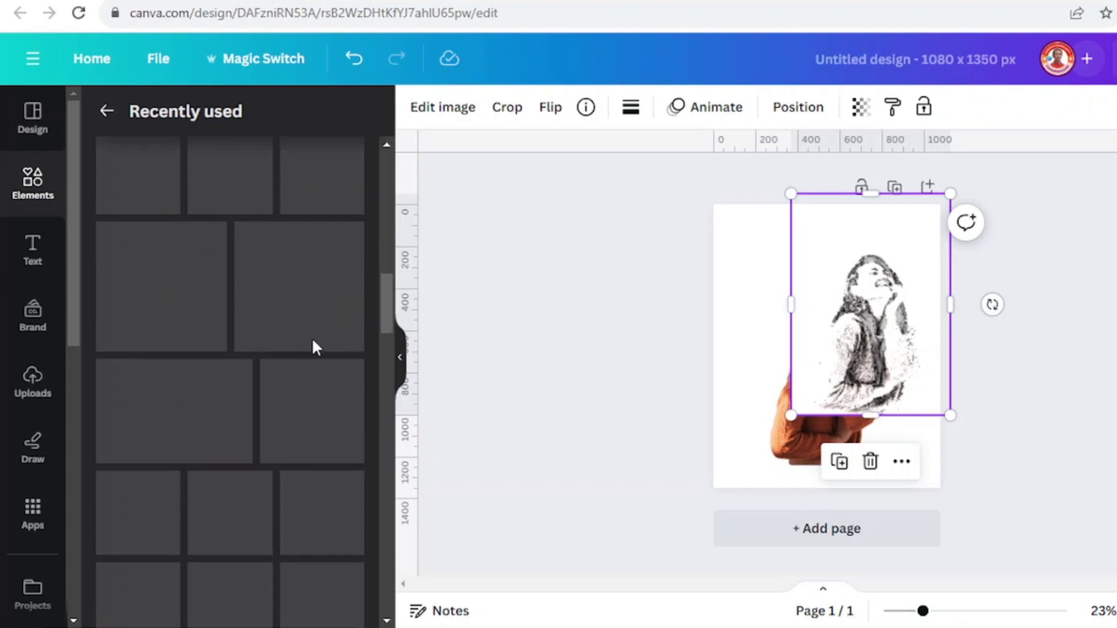
pyautogui.scroll(-5, 315, 346)
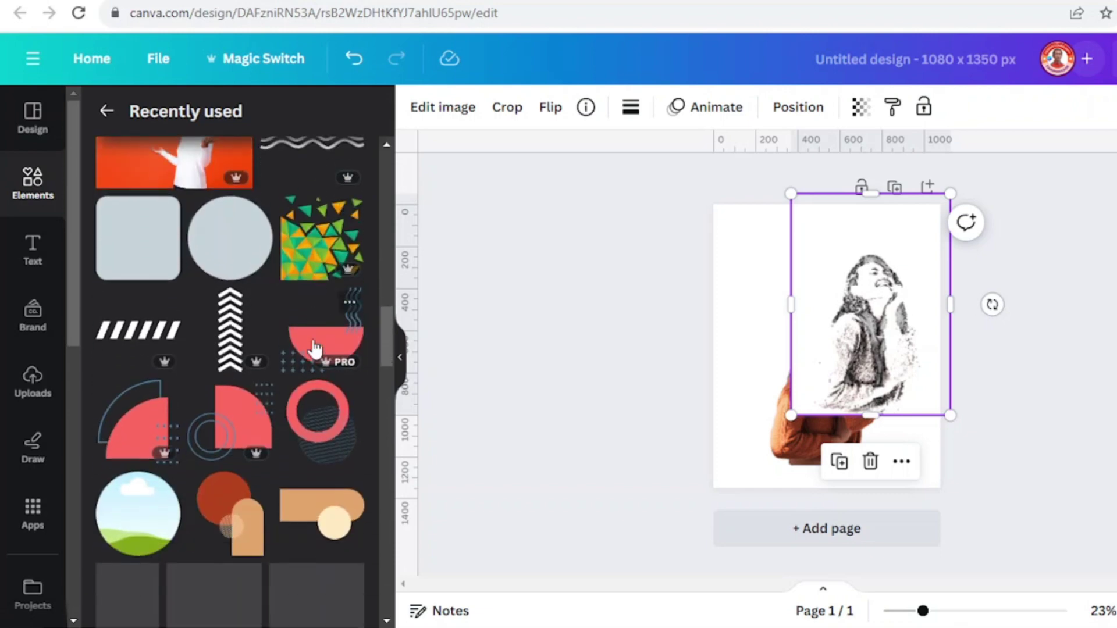
pyautogui.scroll(-3, 315, 348)
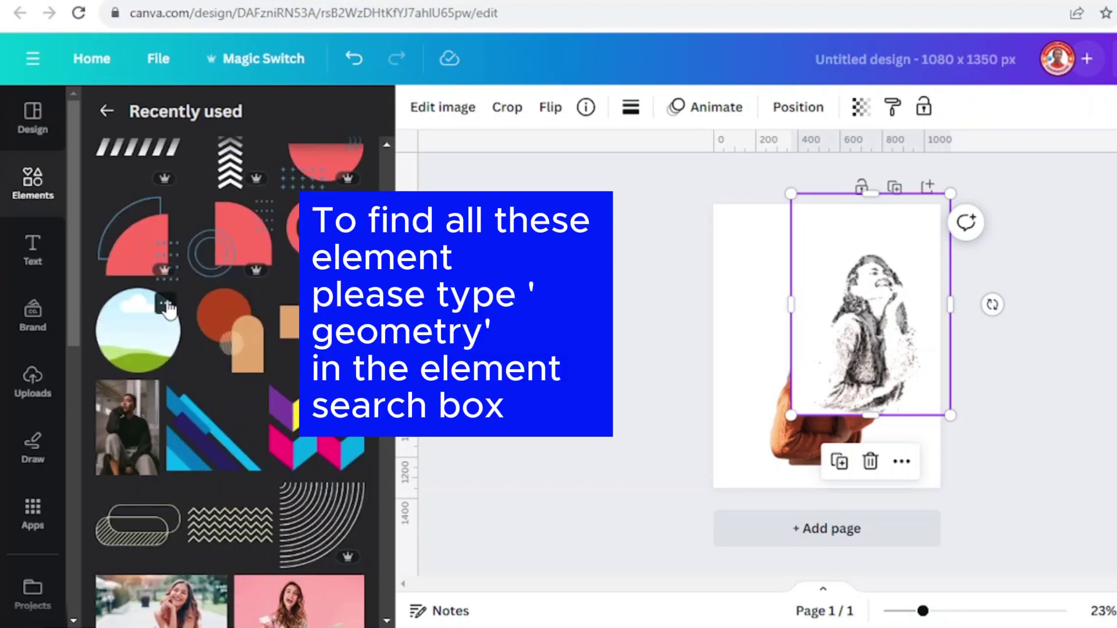
pyautogui.click(167, 305)
pyautogui.click(131, 349)
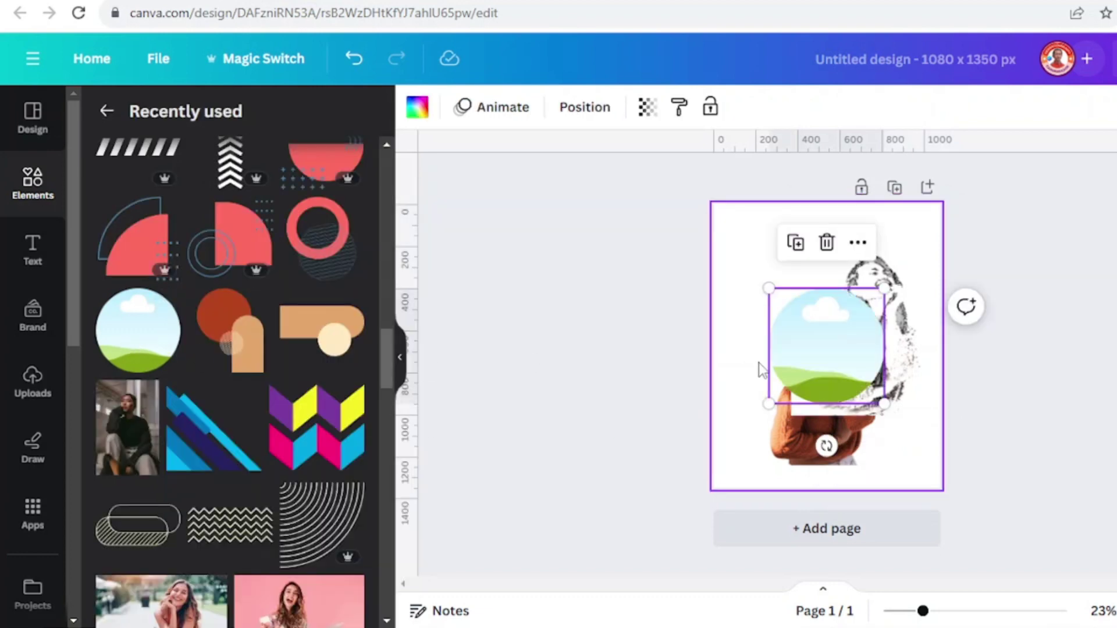
# - Place the sketch-effect portrait inside the circular frame and enlarge the frame over the lower part of the page
pyautogui.moveTo(774, 325)
pyautogui.mouseDown()
pyautogui.moveTo(756, 343)
pyautogui.moveTo(753, 317)
pyautogui.moveTo(789, 337)
pyautogui.moveTo(797, 388)
pyautogui.moveTo(819, 409)
pyautogui.moveTo(809, 406)
pyautogui.mouseUp()
pyautogui.moveTo(840, 333); pyautogui.dragTo(855, 322)
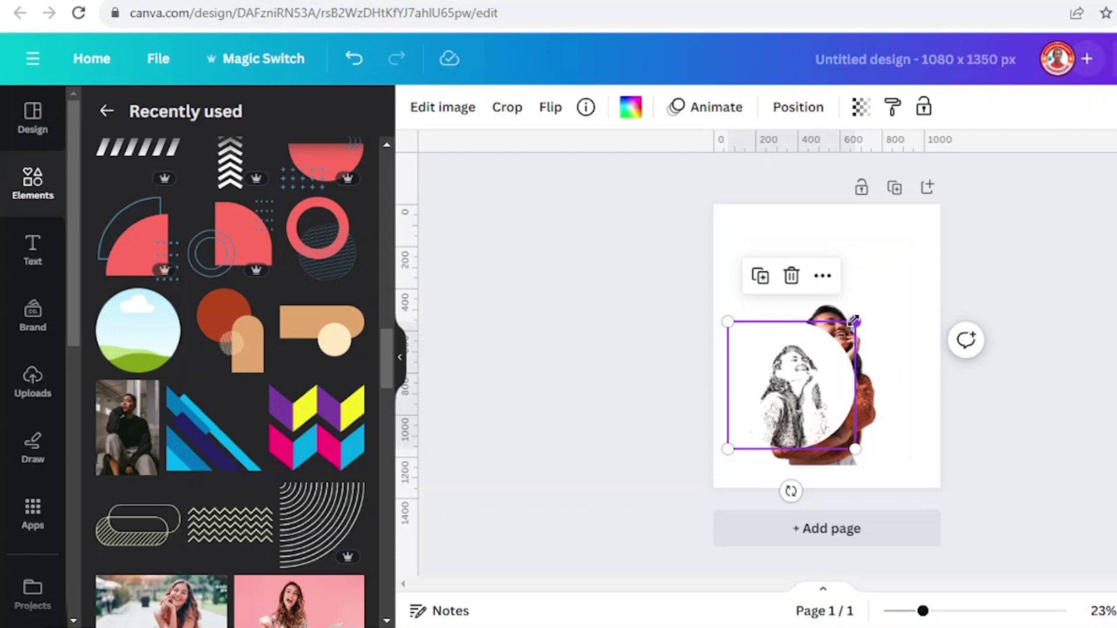
pyautogui.moveTo(854, 321); pyautogui.dragTo(857, 319)
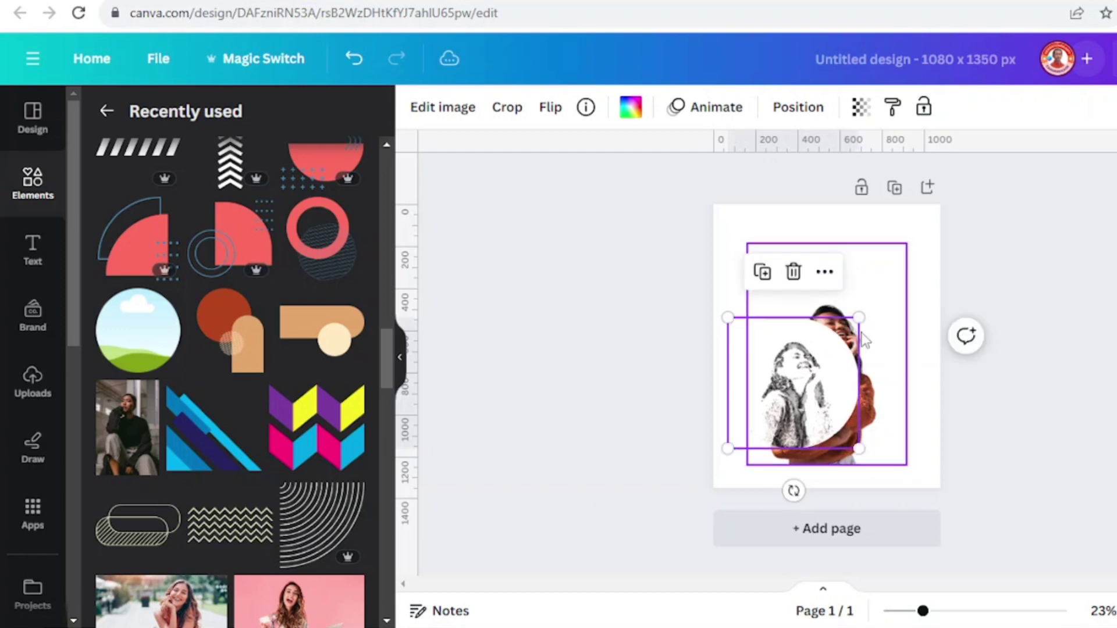
# - Enlarge the sketch image inside the circular frame to roughly match the size of the colour portrait
pyautogui.doubleClick(817, 383)
pyautogui.moveTo(863, 281); pyautogui.dragTo(913, 232)
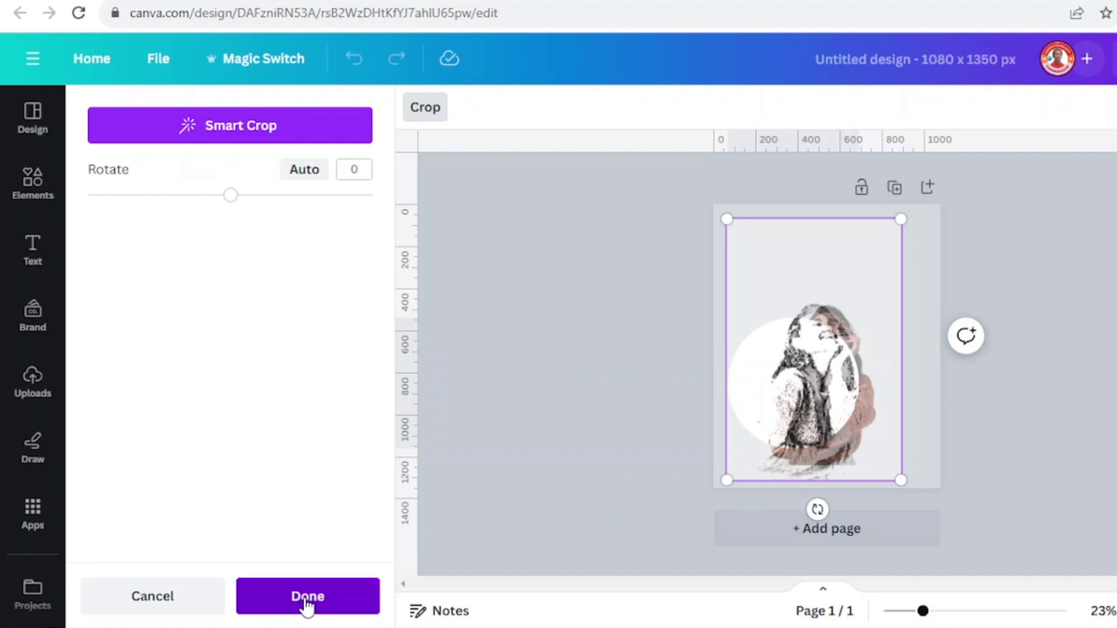
pyautogui.click(305, 599)
# - Move the circular frame over the colour portrait and rescale the sketch inside it until both figures line up
pyautogui.moveTo(811, 401); pyautogui.dragTo(821, 397)
pyautogui.doubleClick(821, 397)
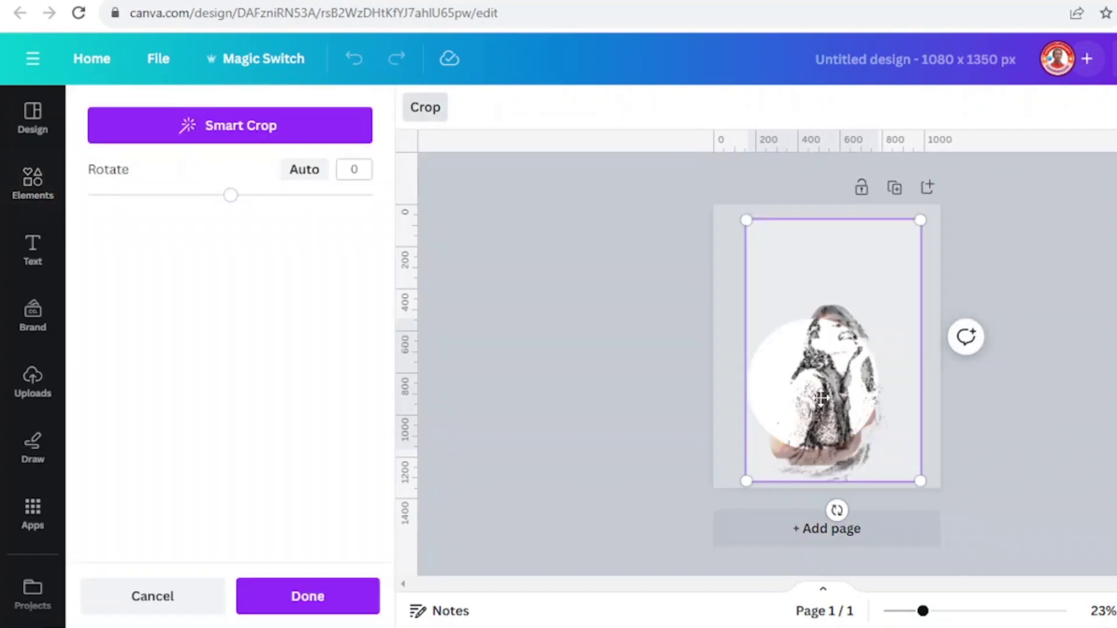
pyautogui.moveTo(919, 221); pyautogui.dragTo(909, 224)
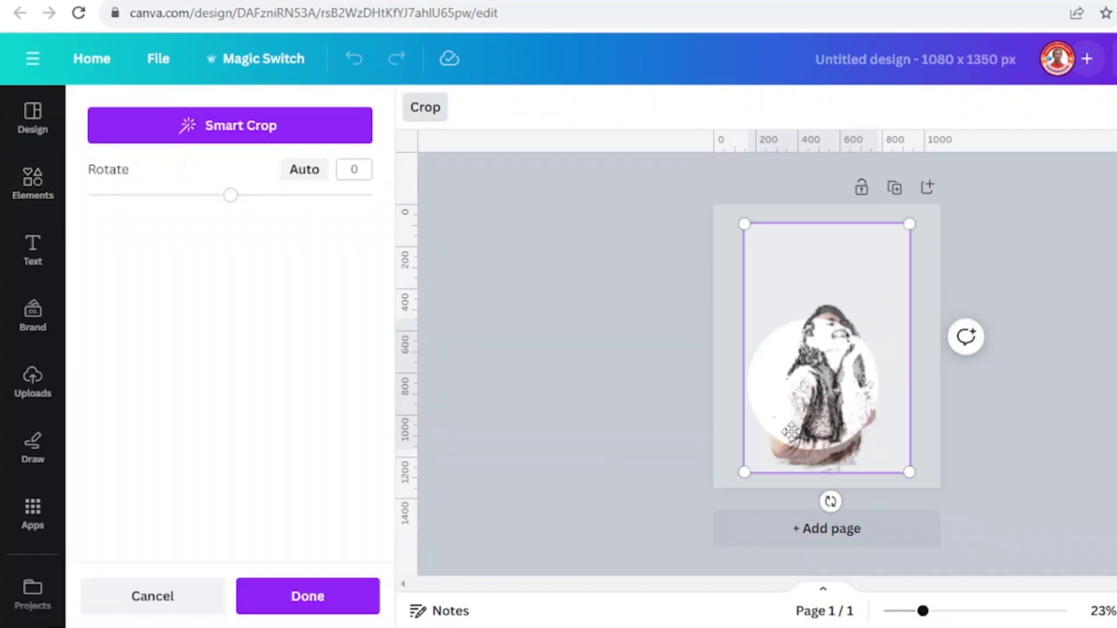
pyautogui.moveTo(752, 469)
pyautogui.mouseDown()
pyautogui.moveTo(738, 478)
pyautogui.moveTo(745, 469)
pyautogui.mouseUp()
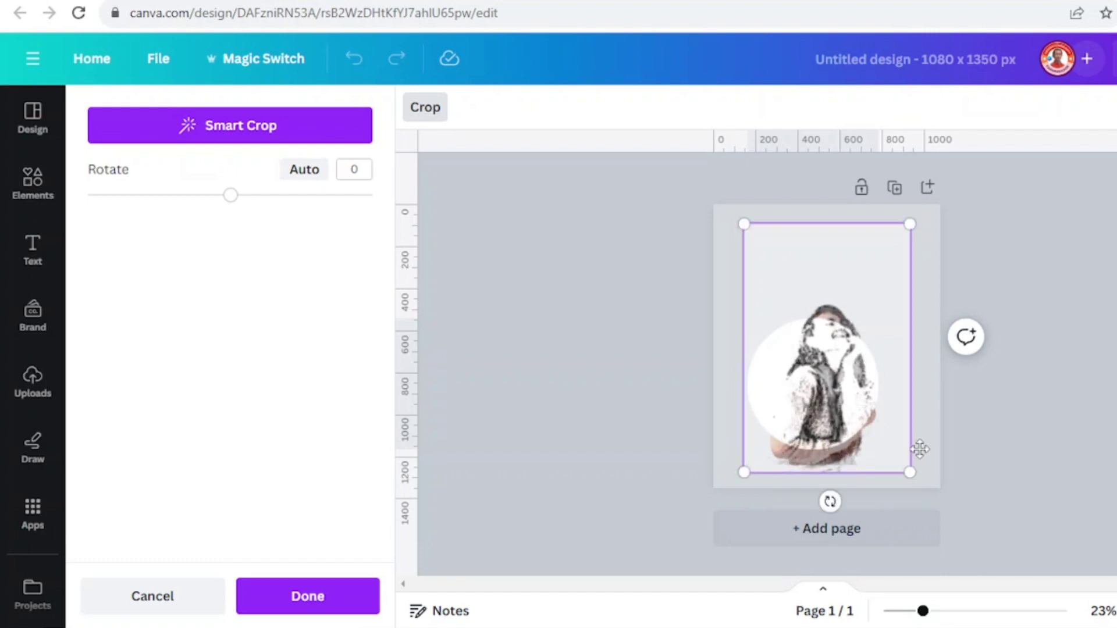
pyautogui.click(303, 594)
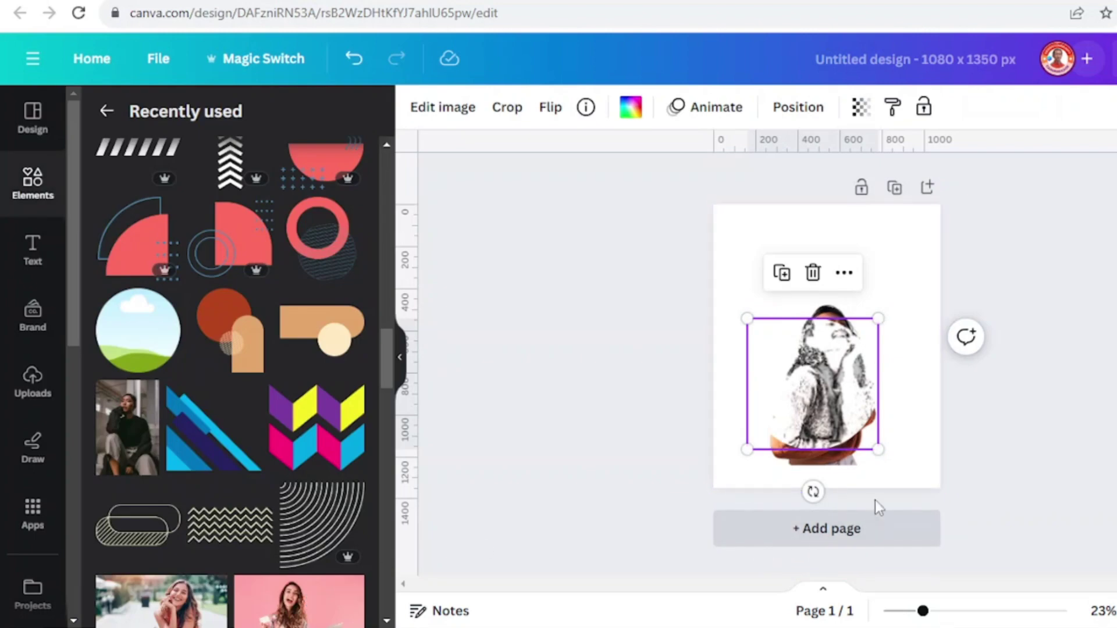
# - Duplicate the colour portrait in place over the sketch and crop away the copy's left half
pyautogui.click(851, 469)
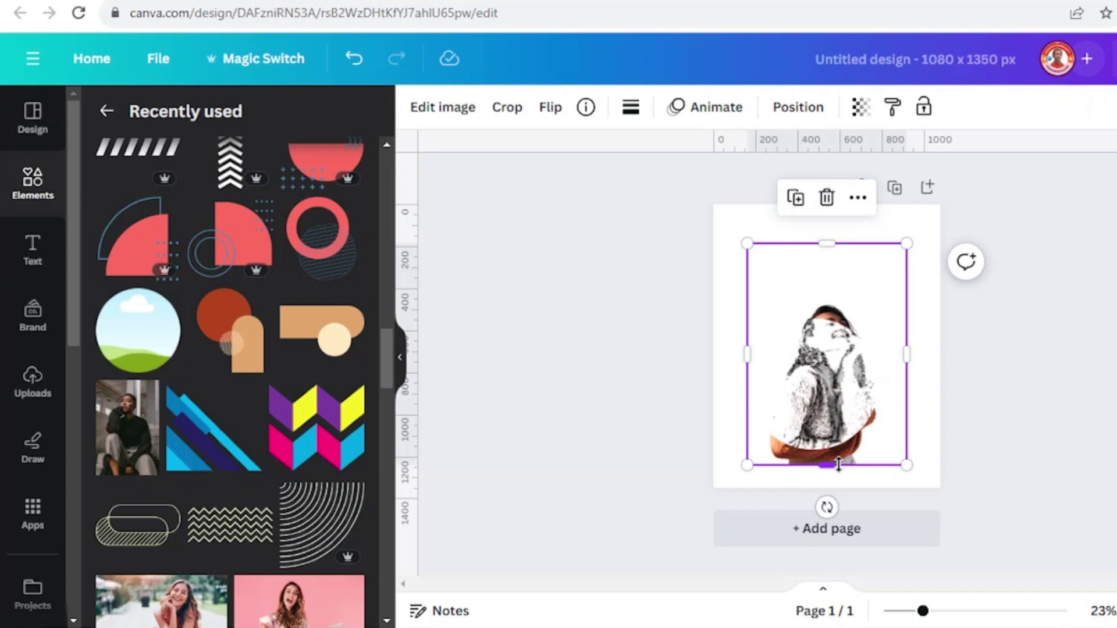
pyautogui.click(797, 198)
pyautogui.moveTo(847, 411); pyautogui.dragTo(836, 401)
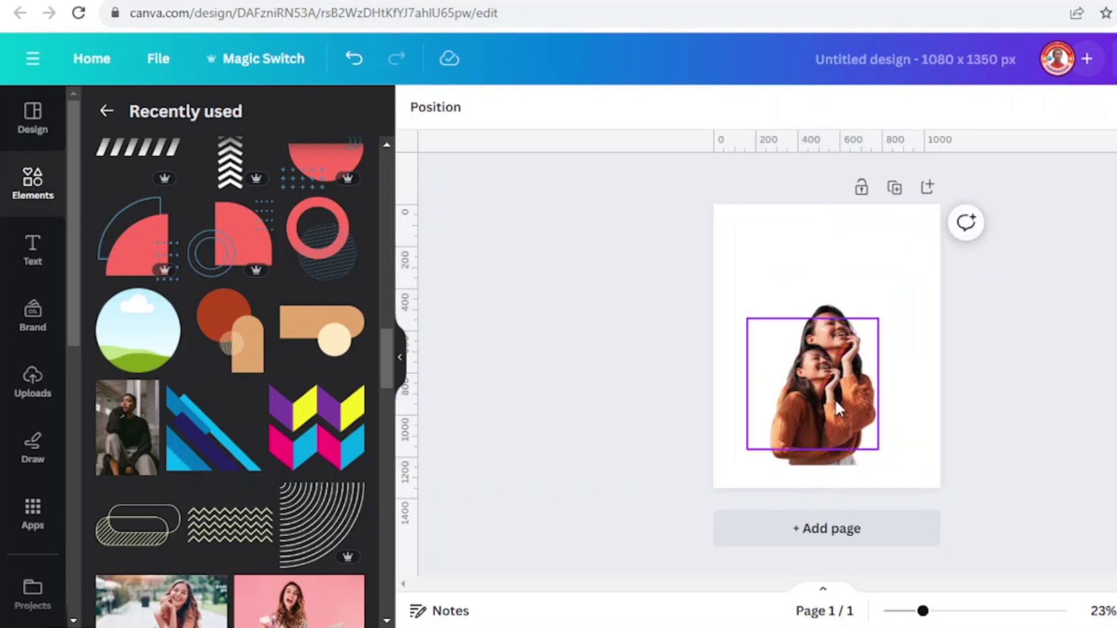
pyautogui.hotkey('ctrl', 'z')
pyautogui.click(843, 376)
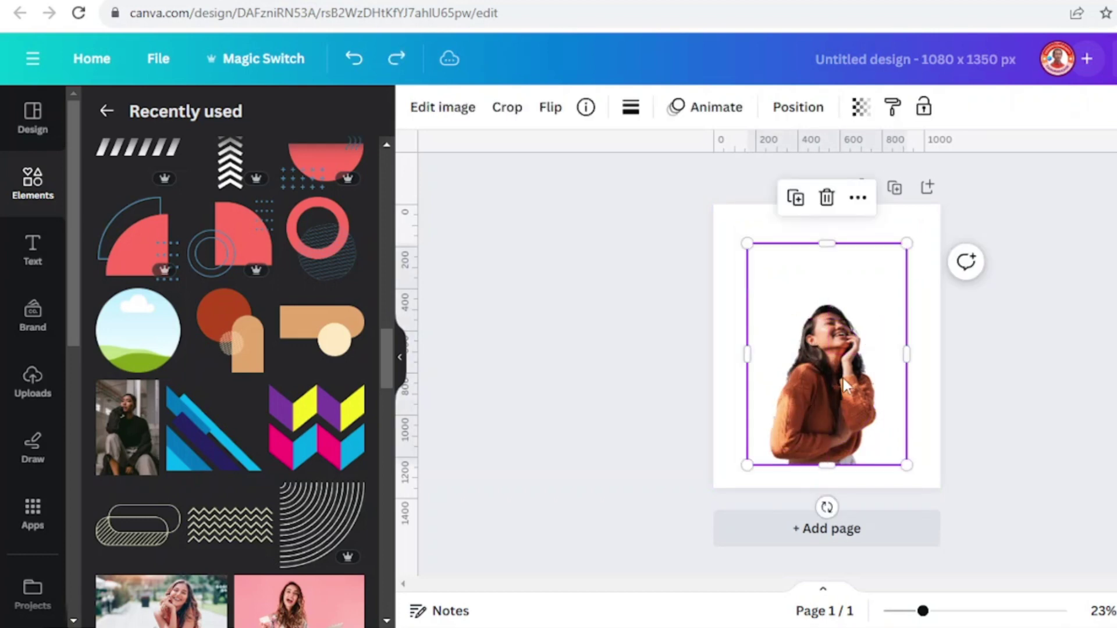
pyautogui.moveTo(749, 356); pyautogui.dragTo(832, 383)
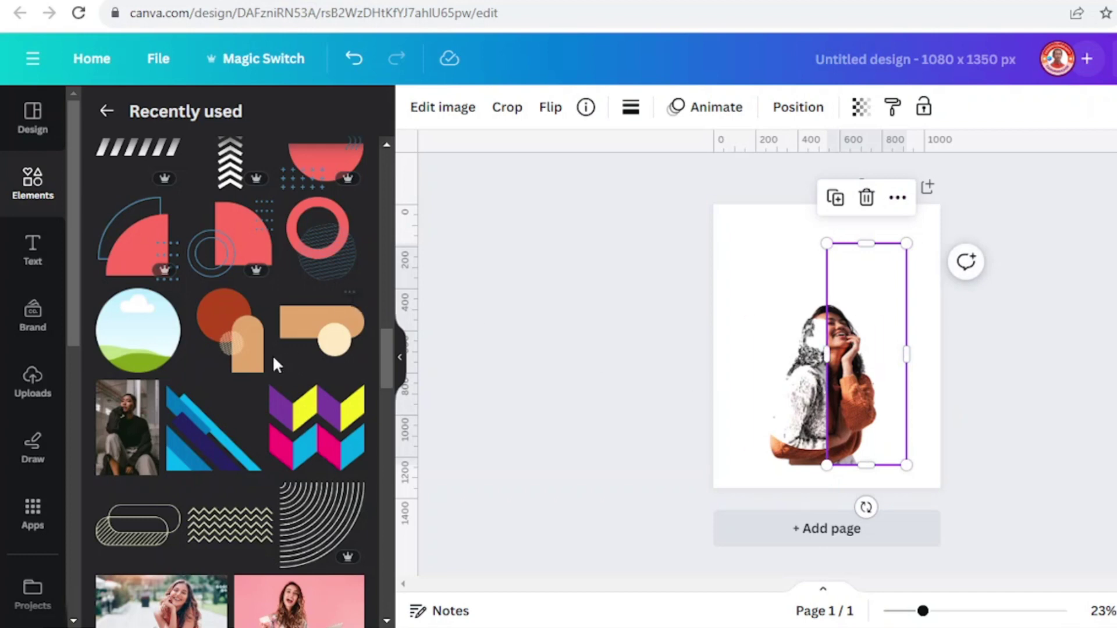
# - Add a solid circle shape over the portrait, enlarge it and fill it with the dark gray photo colour
pyautogui.scroll(3, 275, 357)
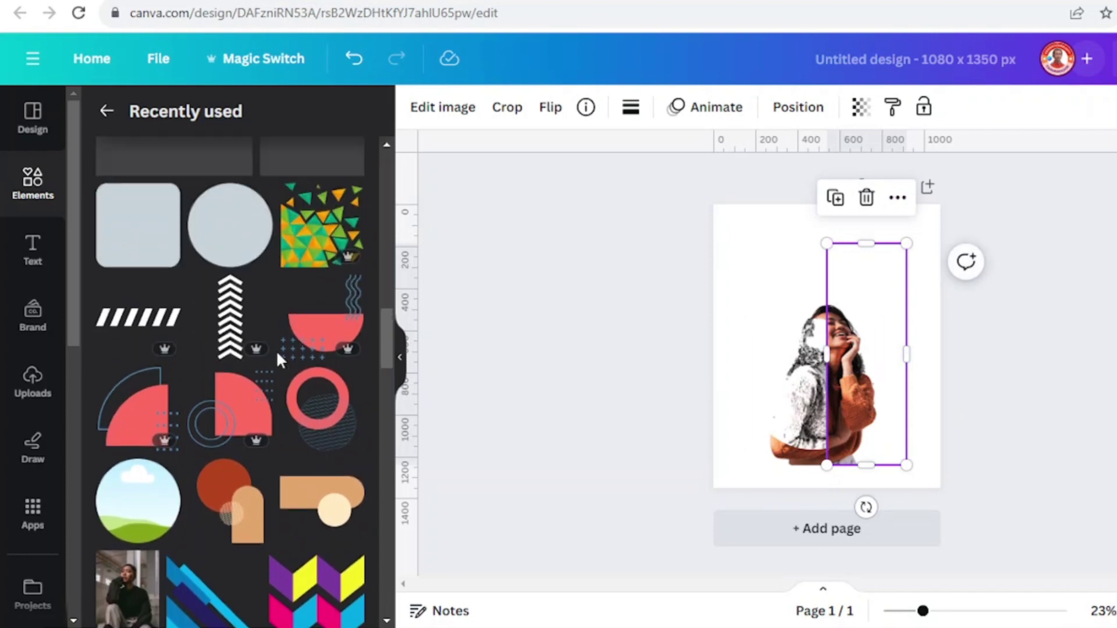
pyautogui.click(242, 251)
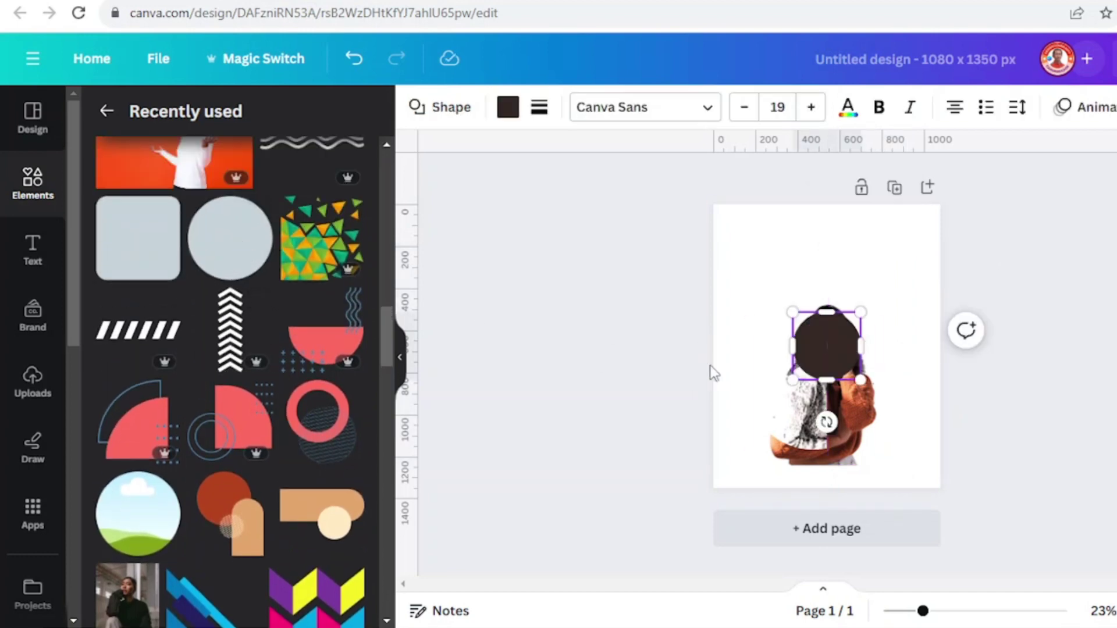
pyautogui.moveTo(792, 380); pyautogui.dragTo(753, 419)
pyautogui.click(508, 109)
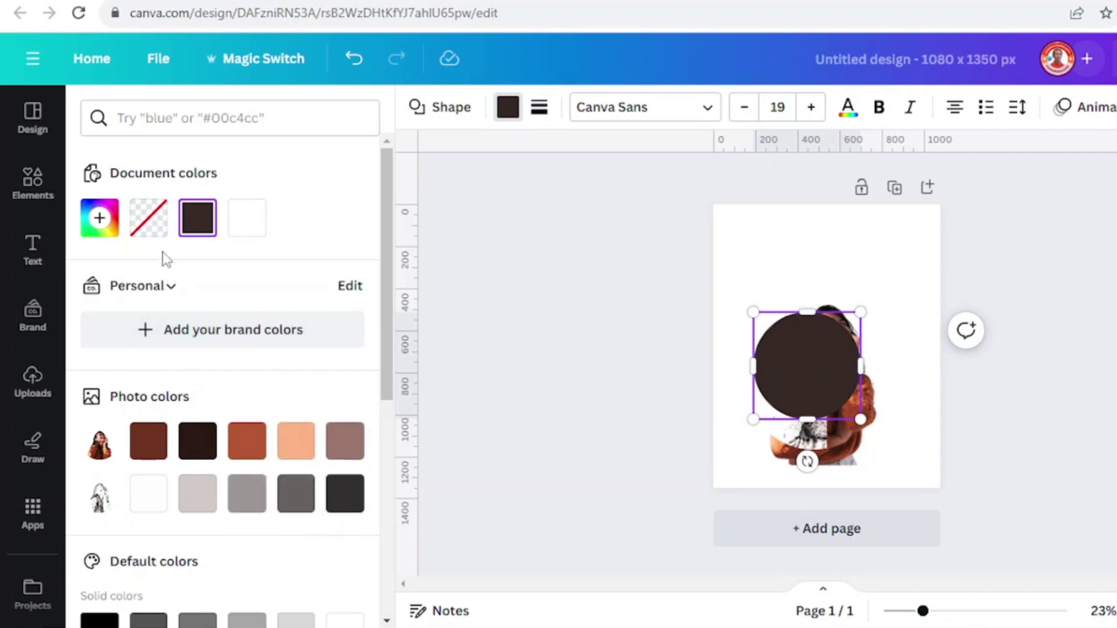
pyautogui.click(294, 500)
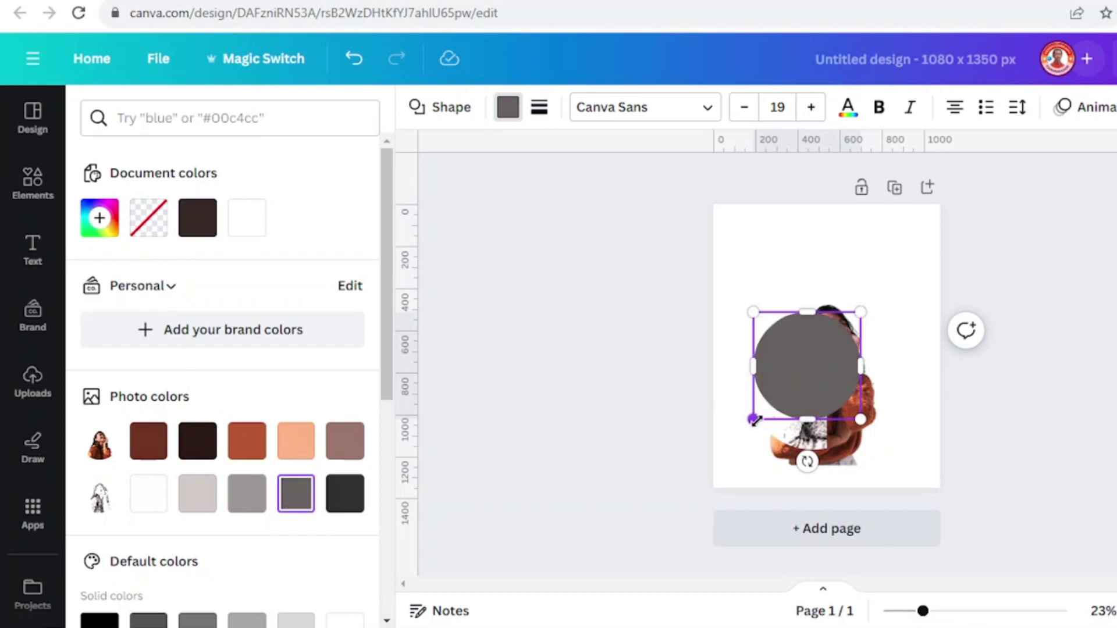
# - Enlarge the dark gray circle and move its layer beneath the framed sketch, directly above the full colour portrait
pyautogui.moveTo(752, 425); pyautogui.dragTo(723, 450)
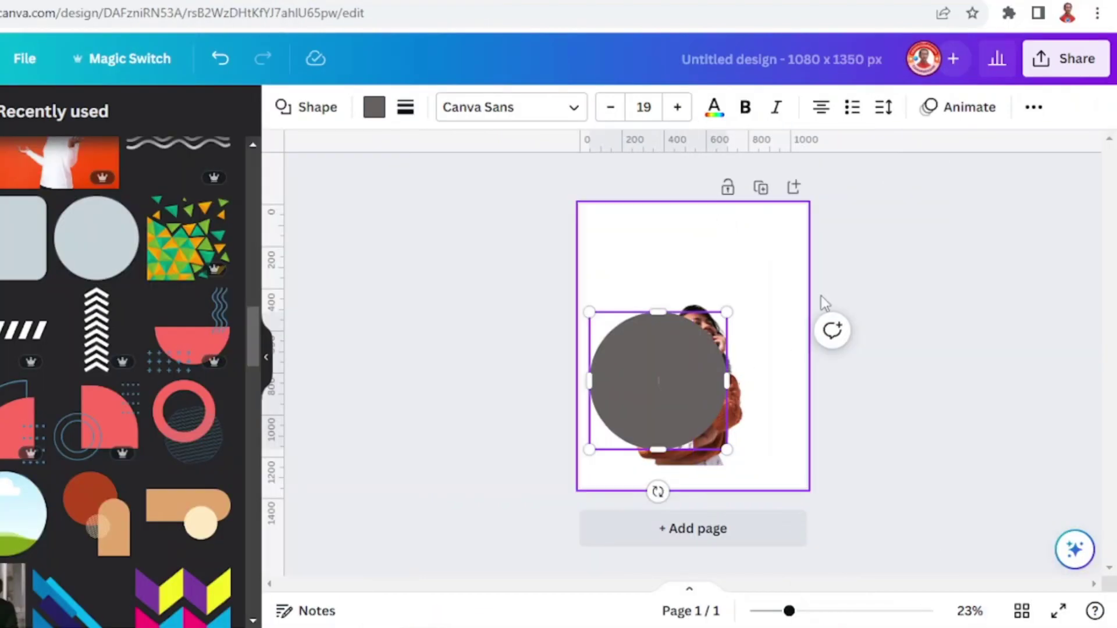
pyautogui.click(1036, 107)
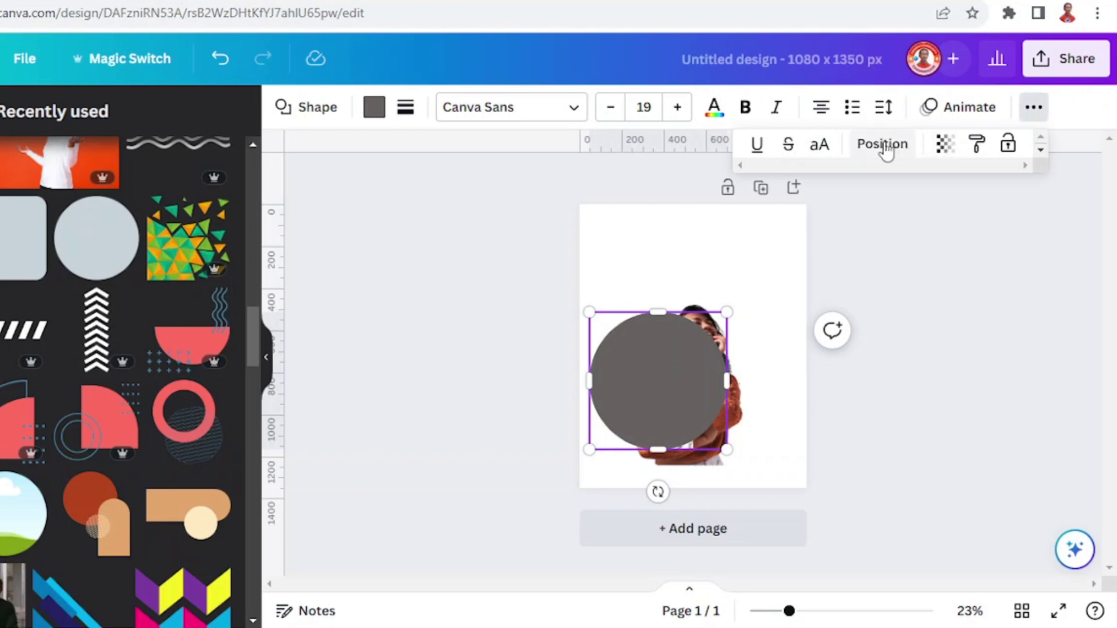
pyautogui.click(882, 146)
pyautogui.click(185, 112)
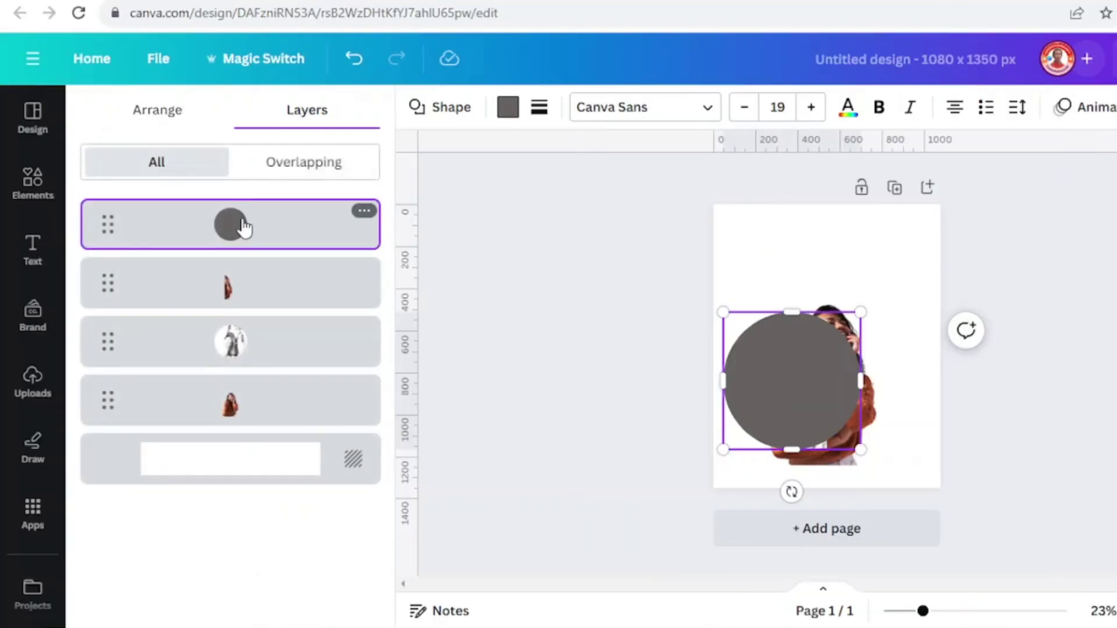
pyautogui.moveTo(243, 227); pyautogui.dragTo(247, 348)
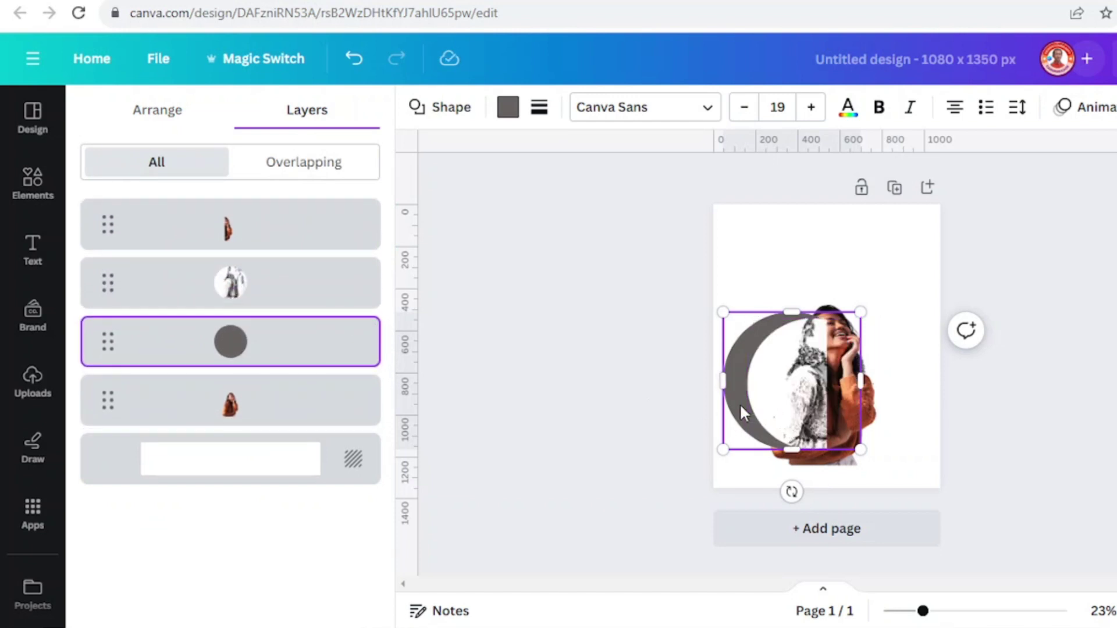
# - Reposition and enlarge the gray circle so it forms an even ring around the circular sketch frame
pyautogui.moveTo(739, 404); pyautogui.dragTo(753, 403)
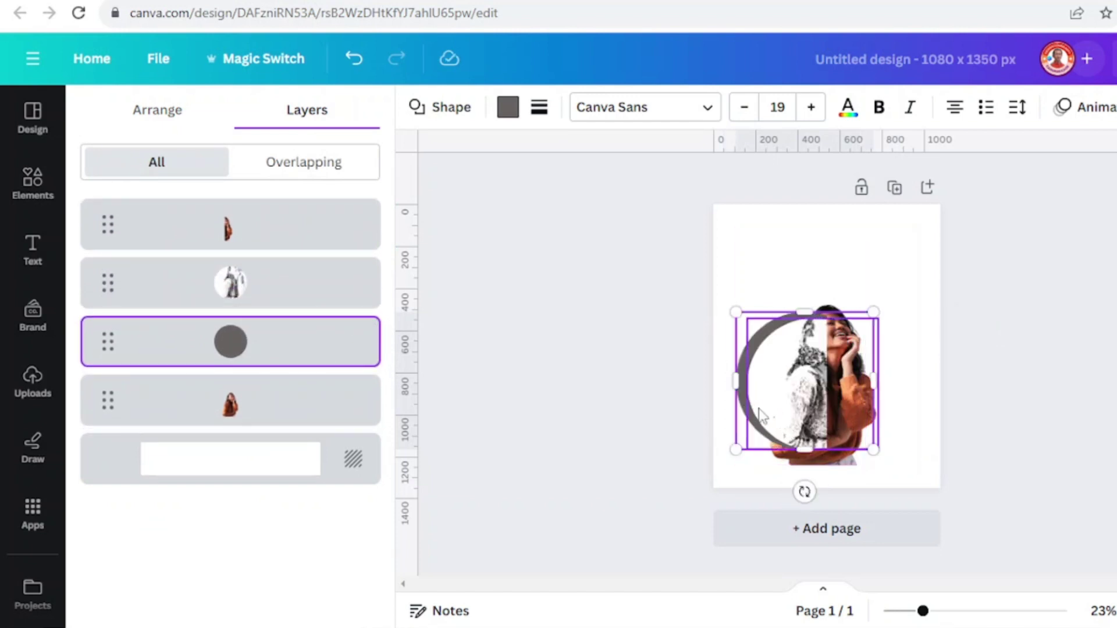
pyautogui.moveTo(873, 449); pyautogui.dragTo(884, 463)
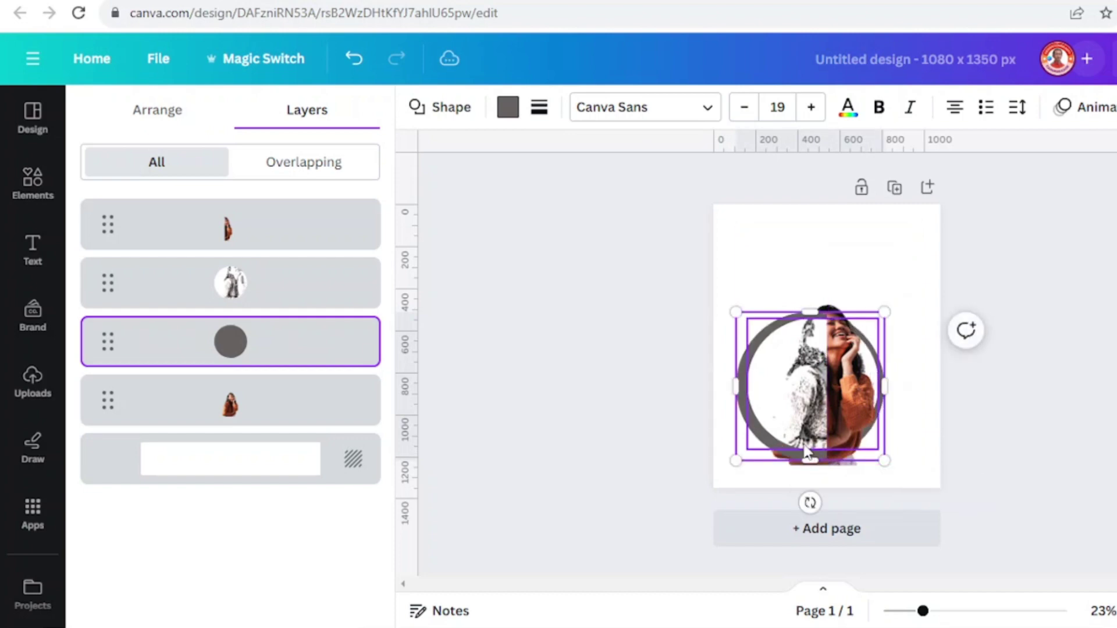
pyautogui.moveTo(747, 437); pyautogui.dragTo(751, 436)
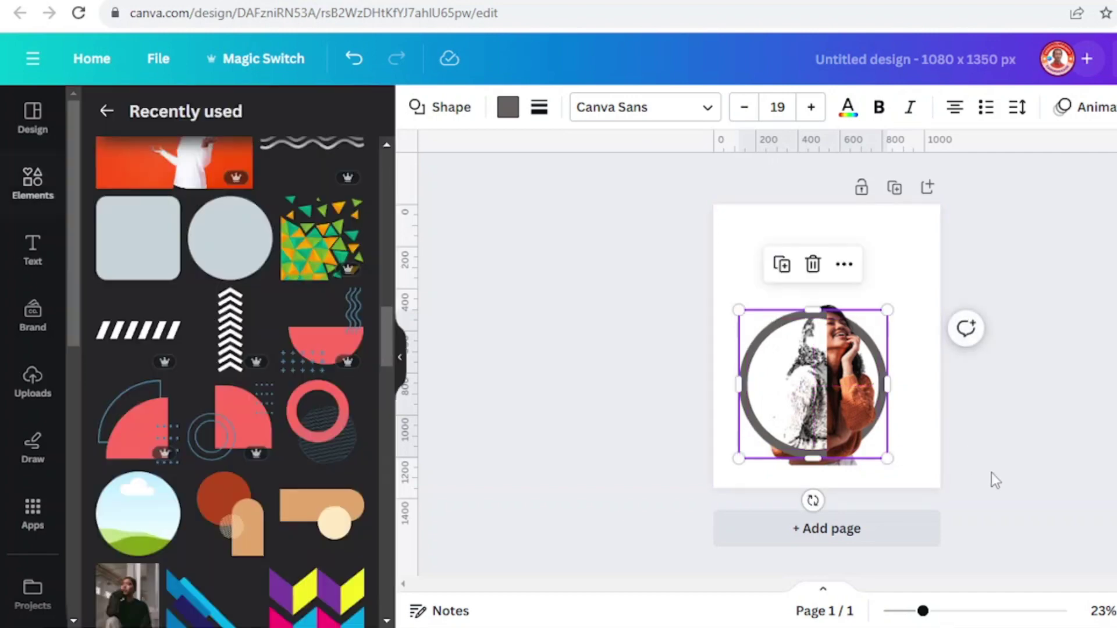
# - Select the whole portrait composition, move it up and slightly right toward the page centre, and shrink it slightly
pyautogui.moveTo(1012, 499); pyautogui.dragTo(686, 315)
pyautogui.moveTo(824, 411); pyautogui.dragTo(834, 381)
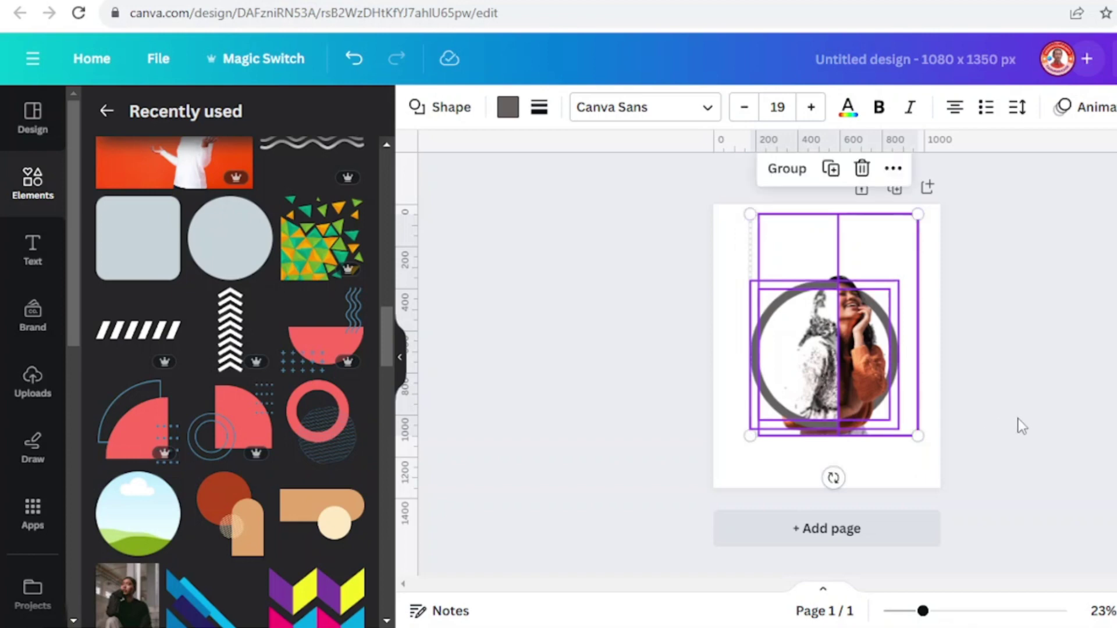
pyautogui.click(1018, 424)
# - Add the concentric-arc abstract geometric element and place it over the lower right part of the portrait
pyautogui.scroll(-5, 295, 364)
pyautogui.click(350, 408)
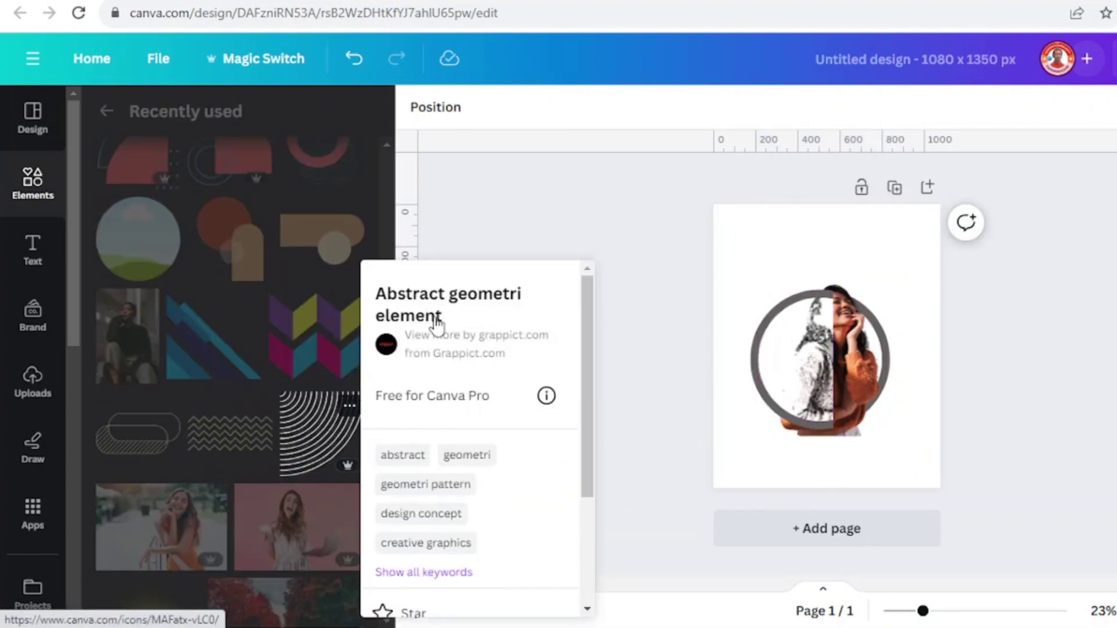
pyautogui.click(317, 434)
pyautogui.click(319, 443)
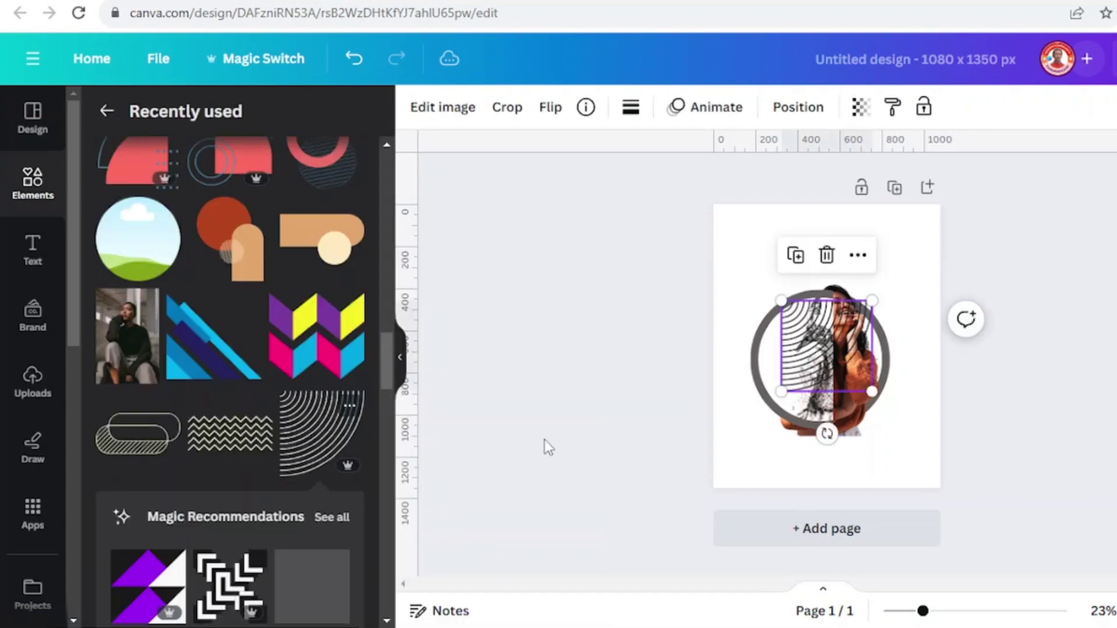
pyautogui.moveTo(822, 352); pyautogui.dragTo(883, 432)
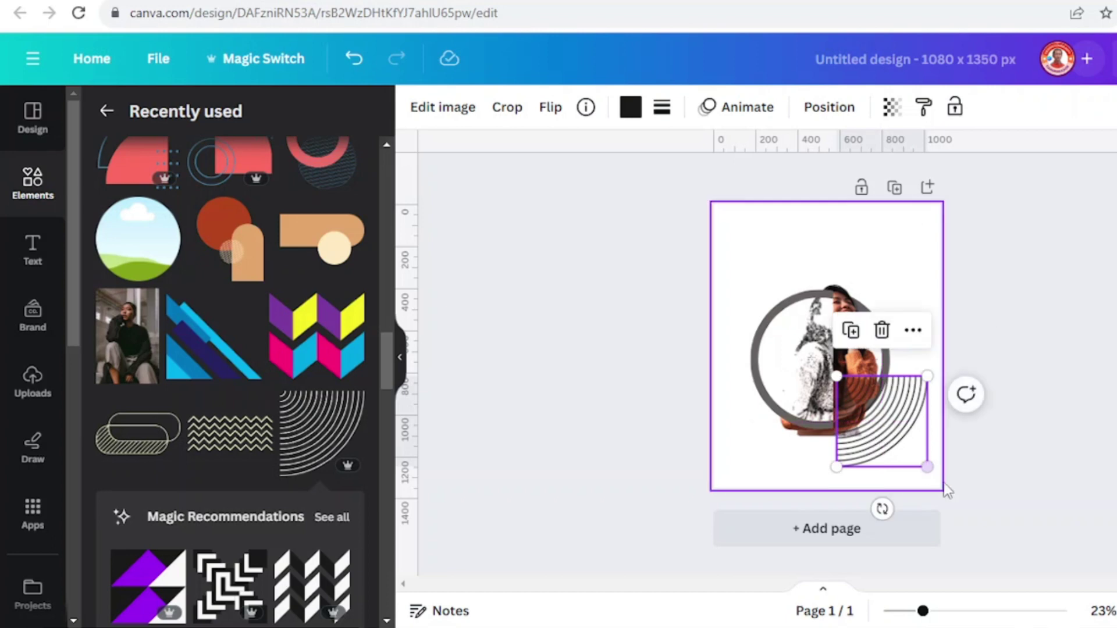
# - Fill the page background with the light peach colour from the portrait's photo colours
pyautogui.click(728, 225)
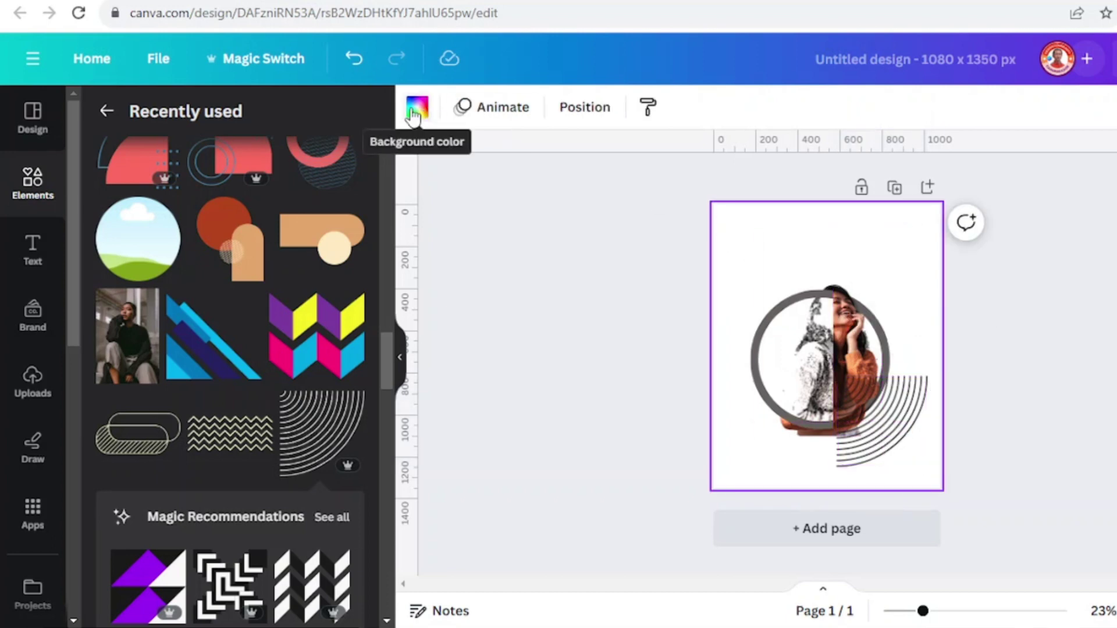
pyautogui.click(415, 109)
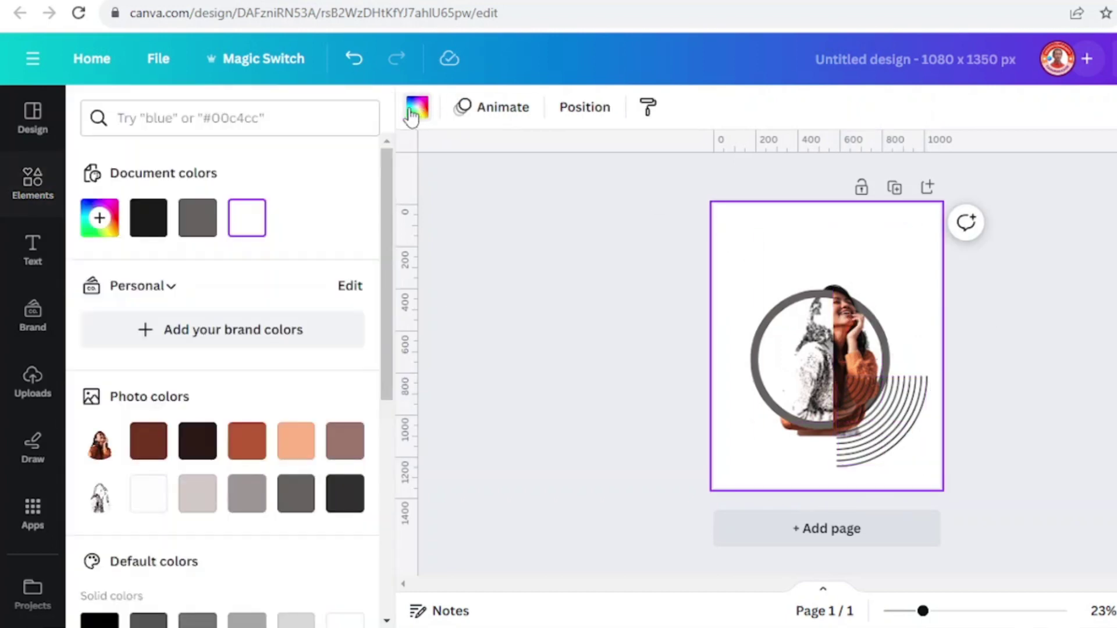
pyautogui.click(297, 451)
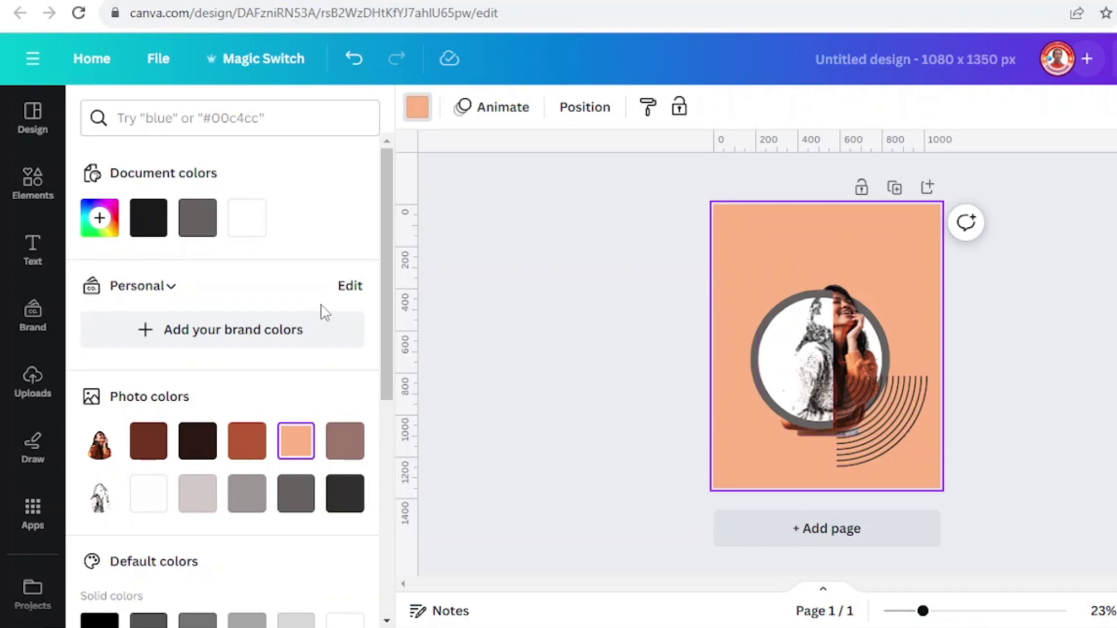
pyautogui.press('Escape')
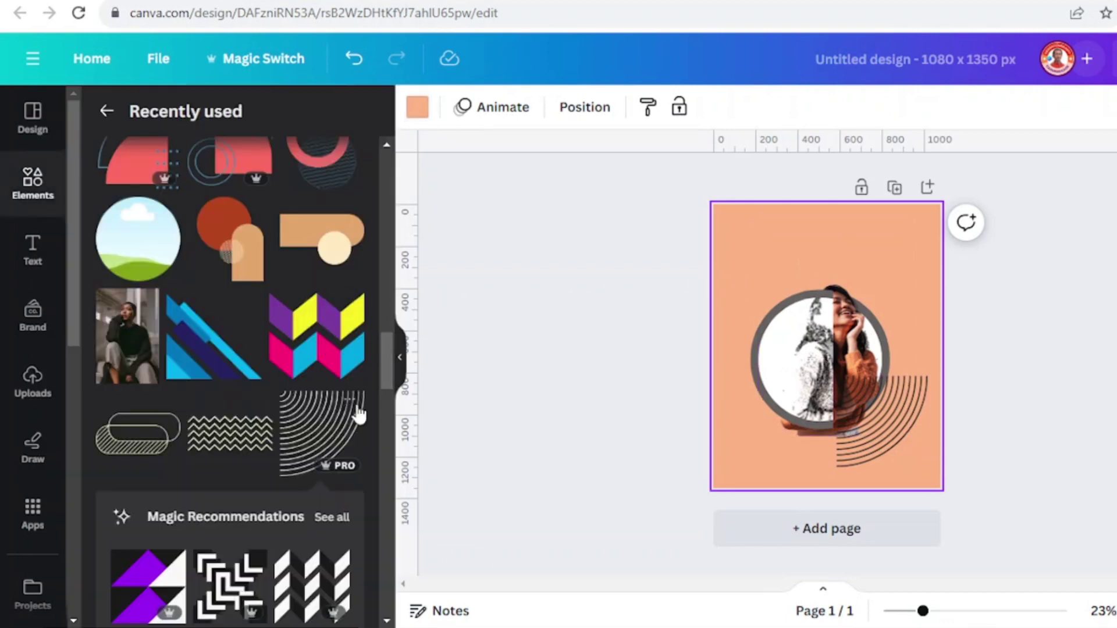
# - Add the wavy-lines element, enlarge it slightly and place it above the upper left of the gray ring
pyautogui.scroll(6, 334, 416)
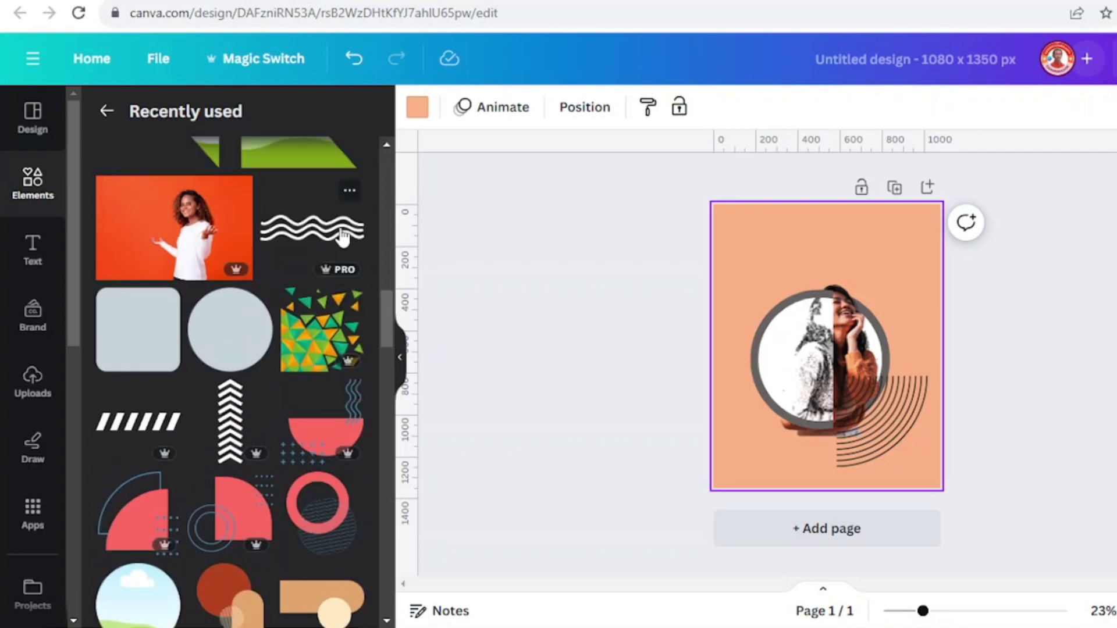
pyautogui.click(343, 236)
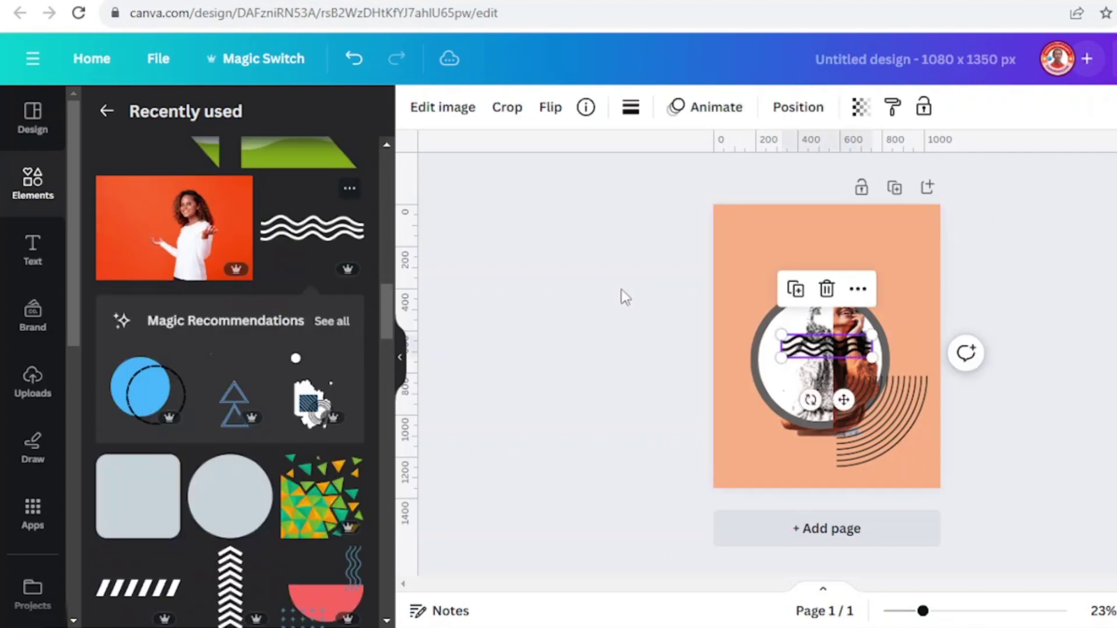
pyautogui.moveTo(829, 347); pyautogui.dragTo(727, 262)
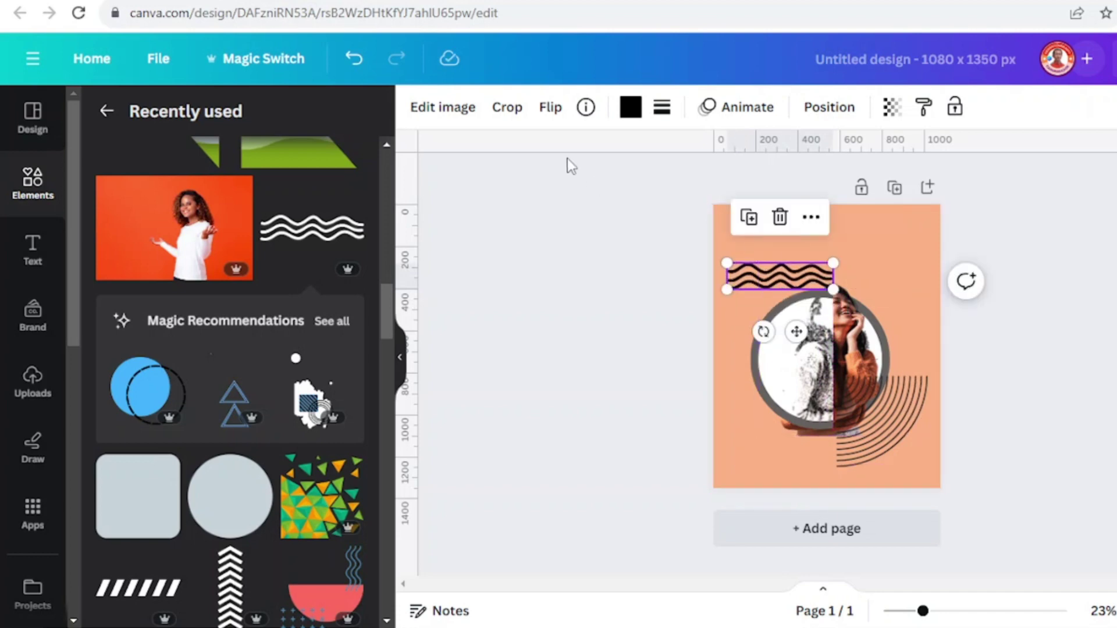
# - Recolour the wavy lines and the concentric arcs white using the document colours
pyautogui.click(631, 108)
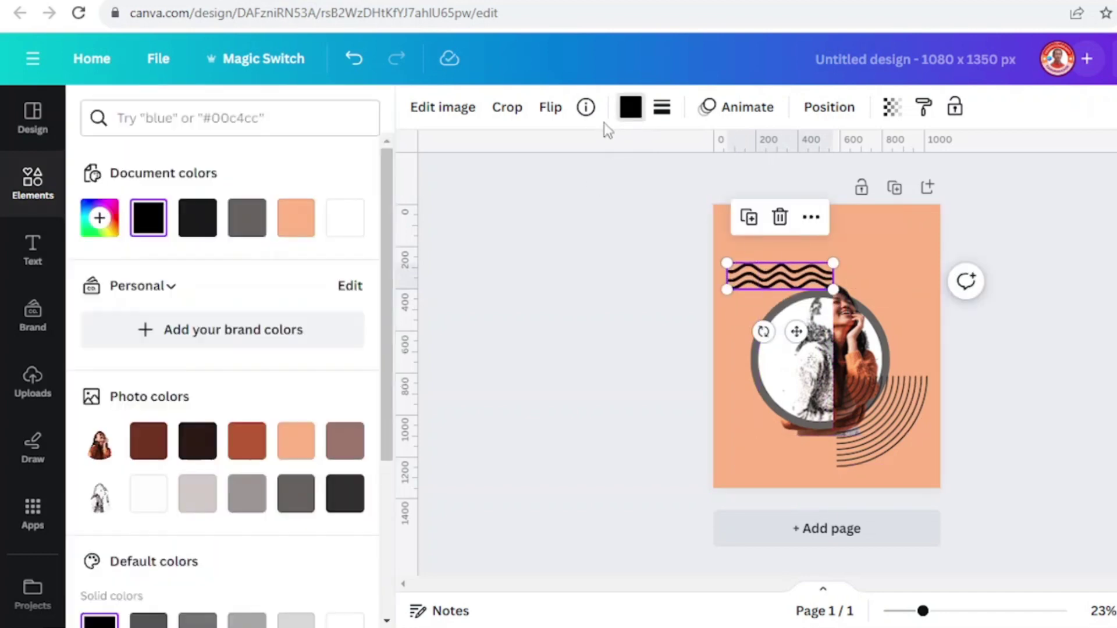
pyautogui.click(355, 220)
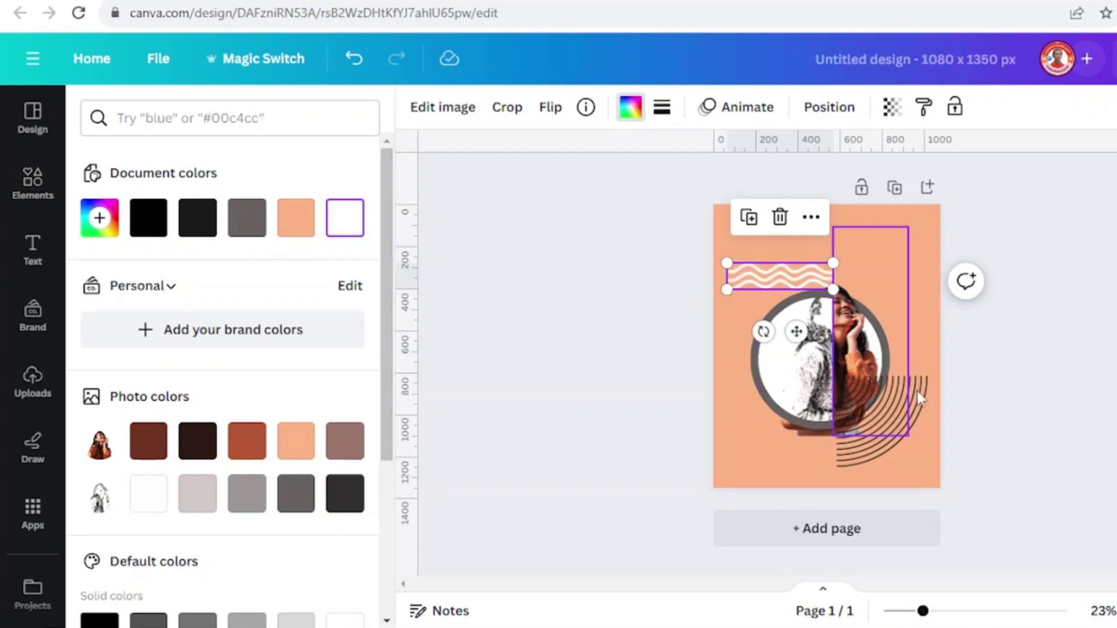
pyautogui.click(899, 416)
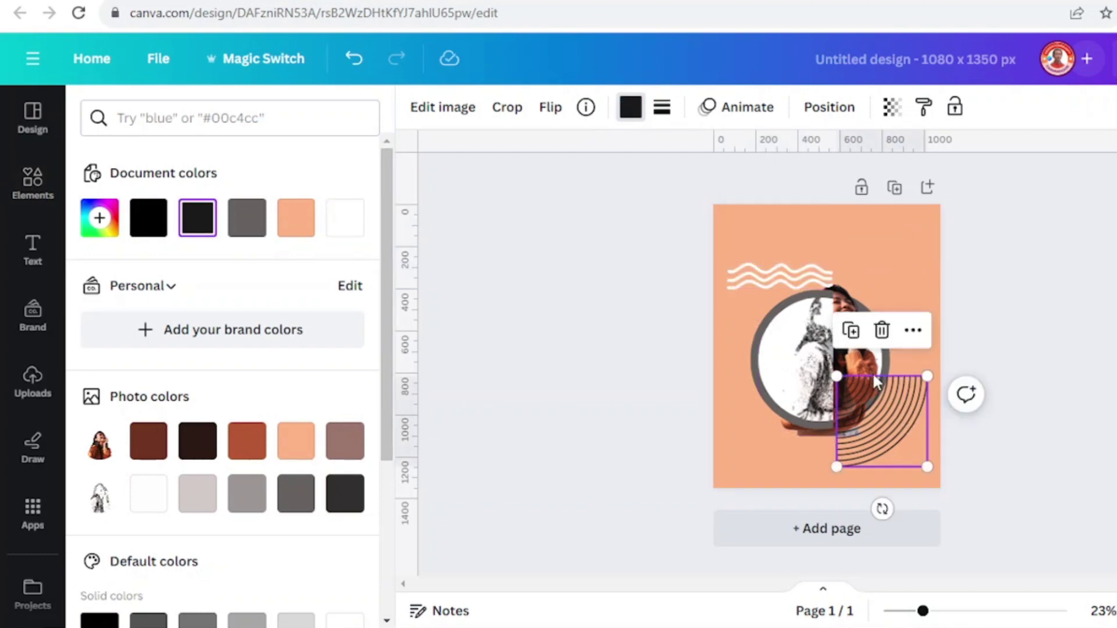
pyautogui.click(346, 226)
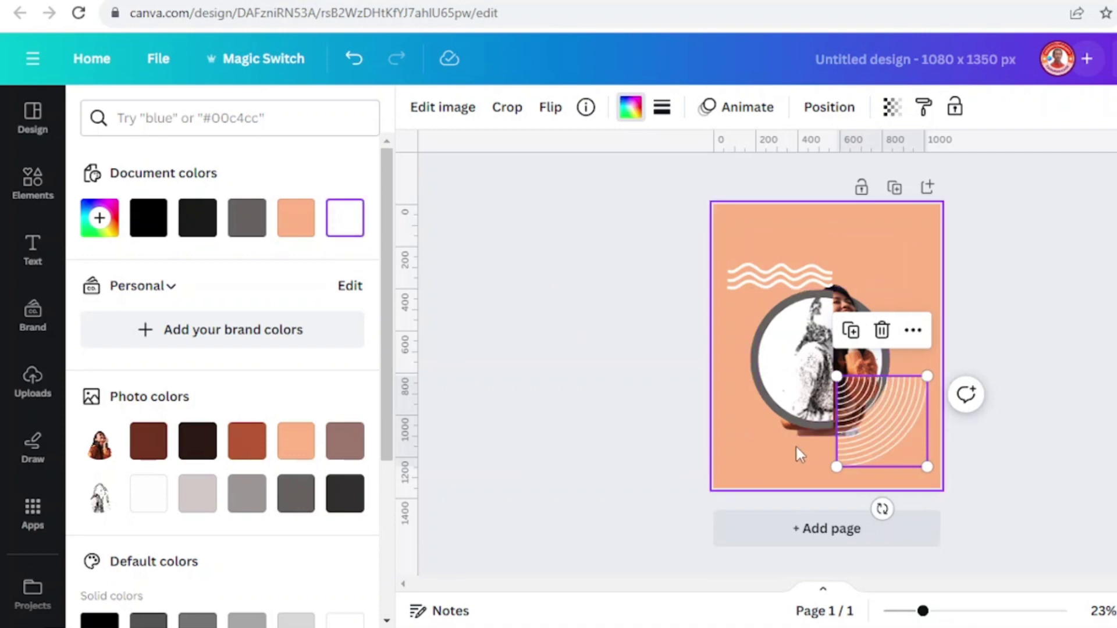
# - Add a heading to the page with the text HAPPY
pyautogui.click(33, 256)
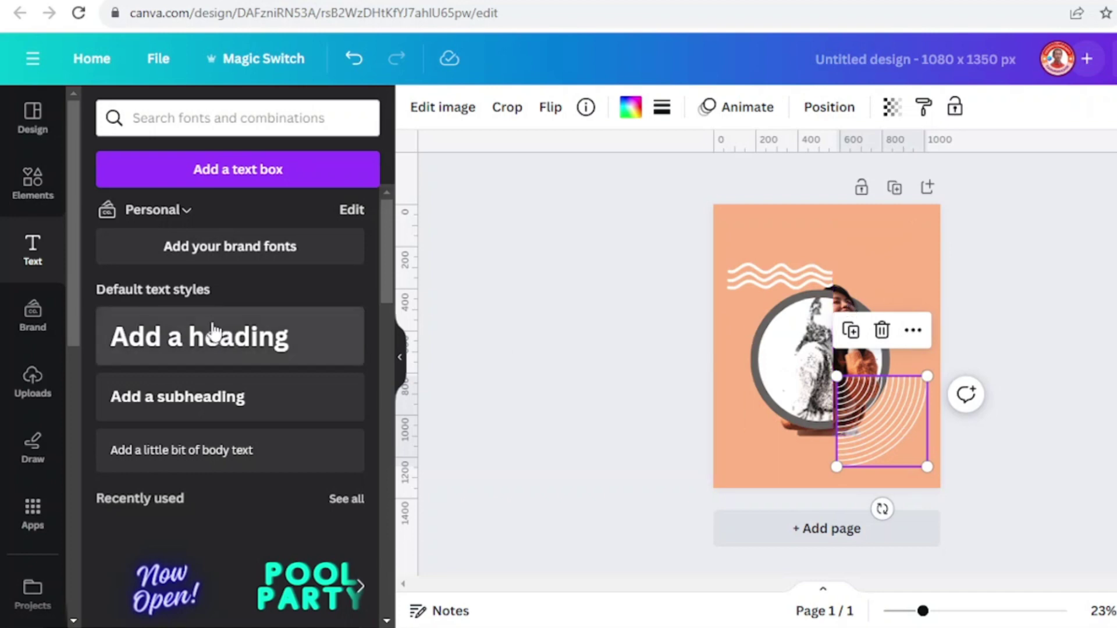
pyautogui.click(227, 342)
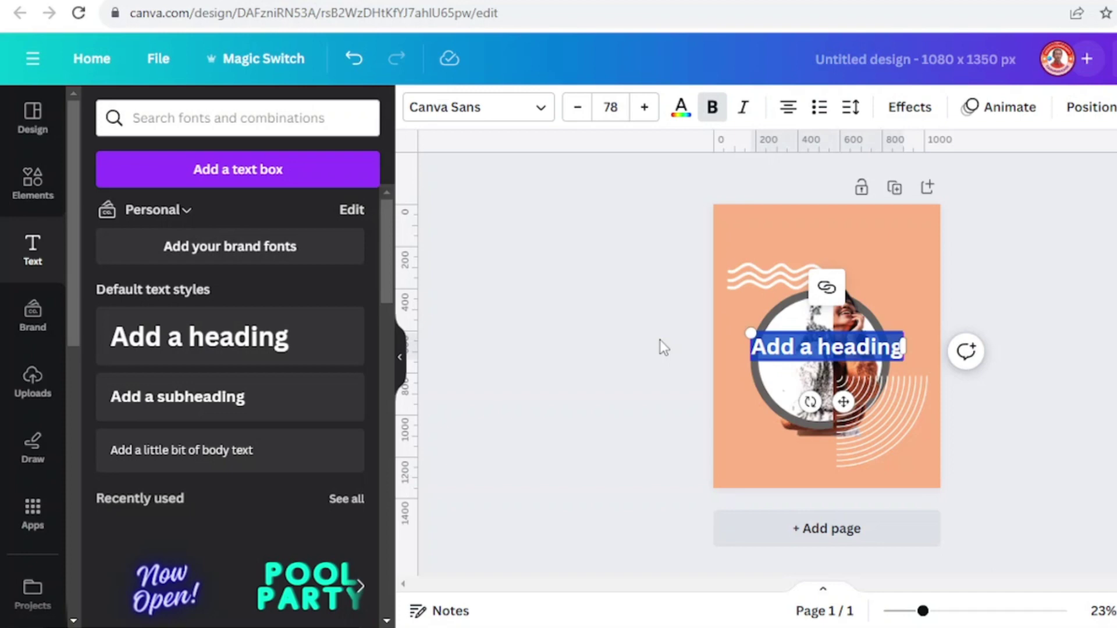
pyautogui.write('HAPPY')
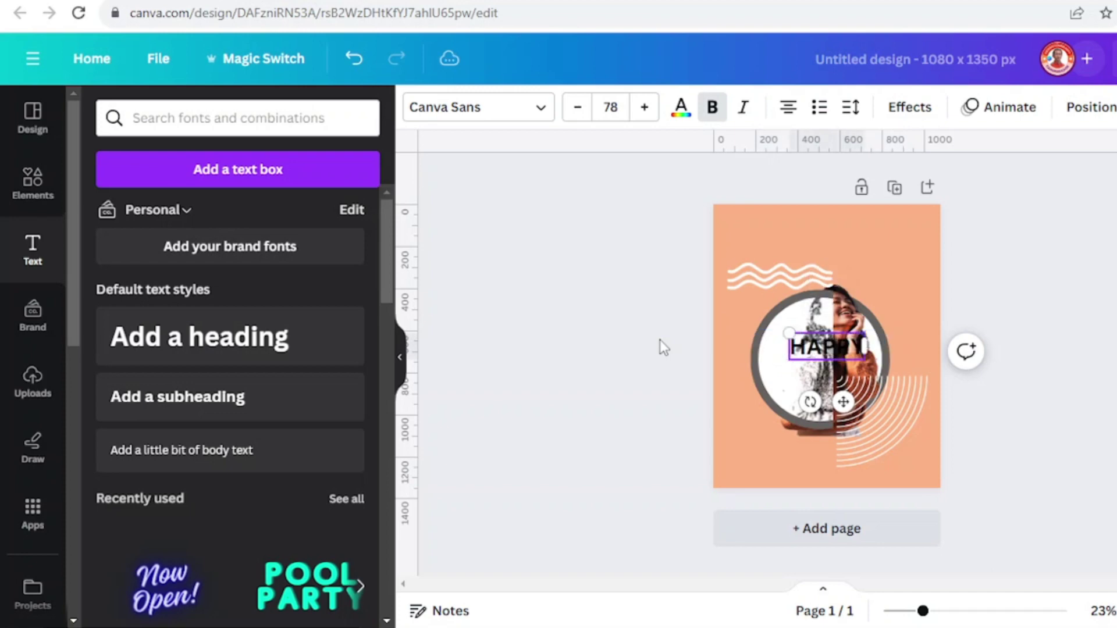
# - Set the HAPPY heading's font to Bebas Neue and enlarge it to size 183
pyautogui.hotkey('ctrl', 'a')
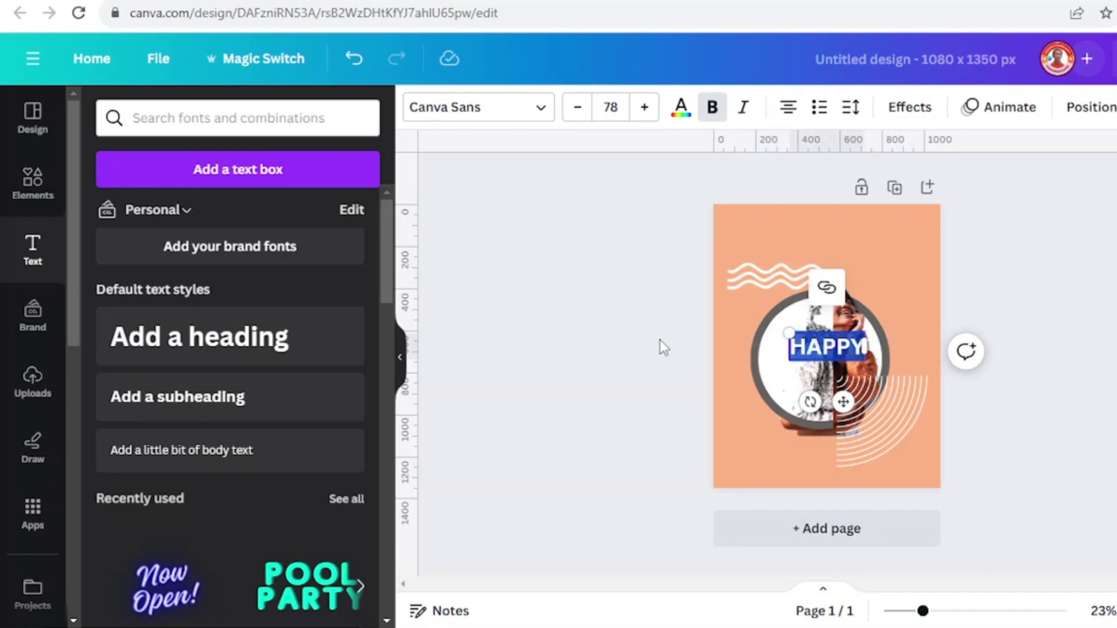
pyautogui.click(444, 112)
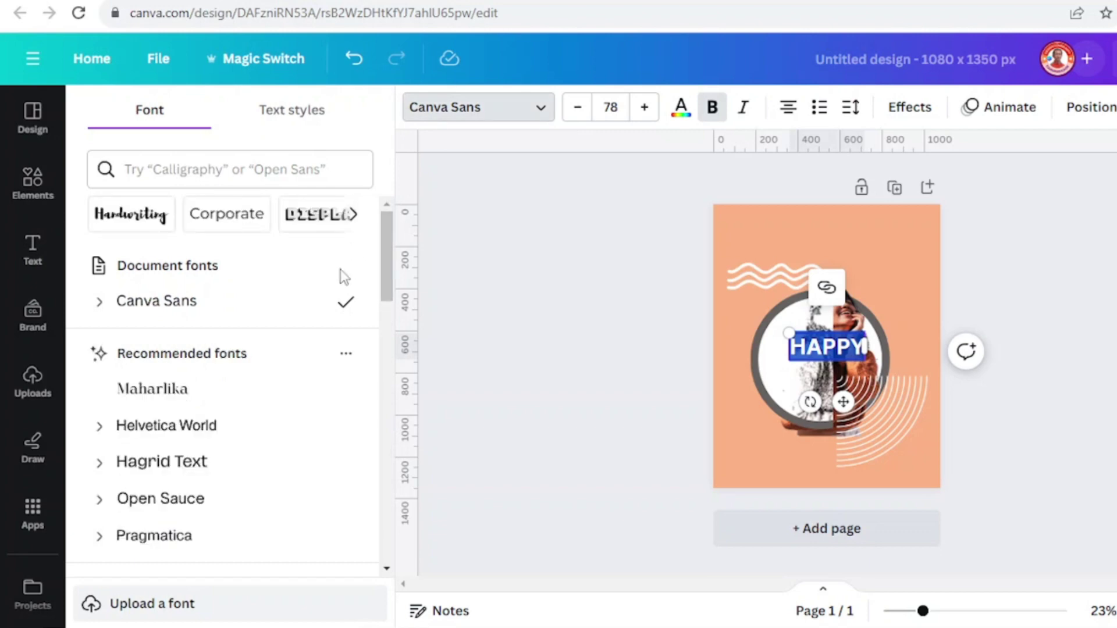
pyautogui.scroll(-6, 266, 360)
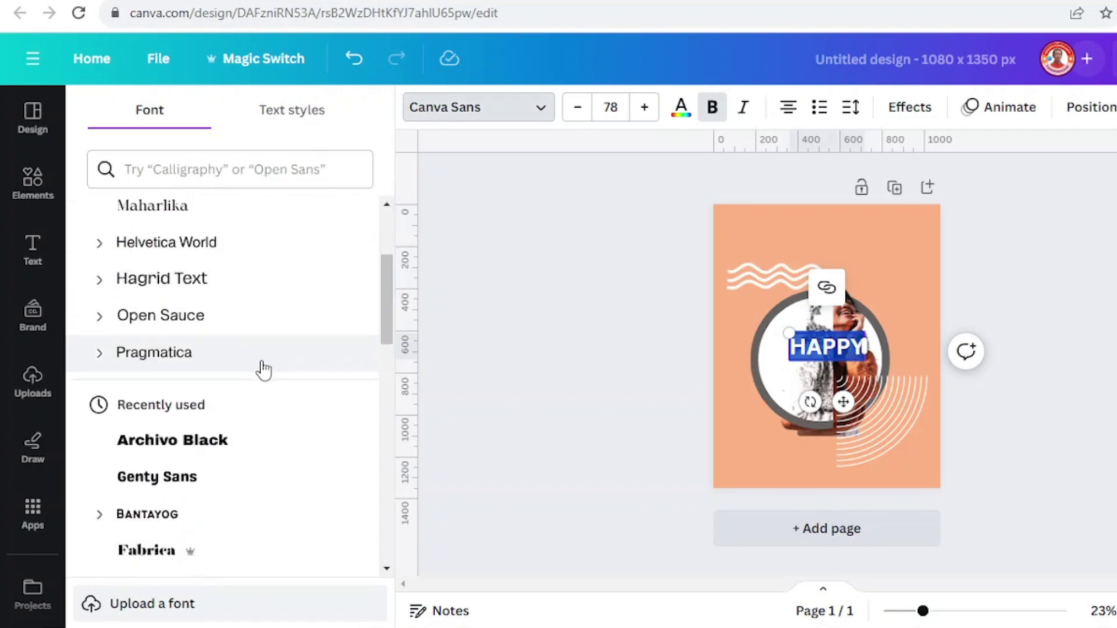
pyautogui.click(227, 406)
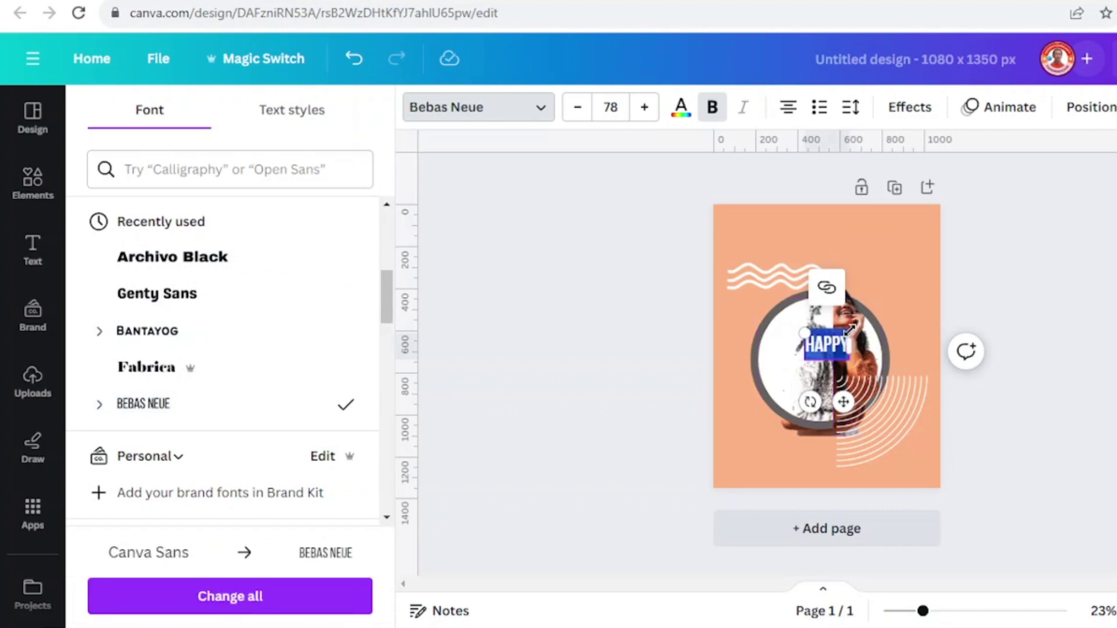
pyautogui.moveTo(849, 329); pyautogui.dragTo(908, 299)
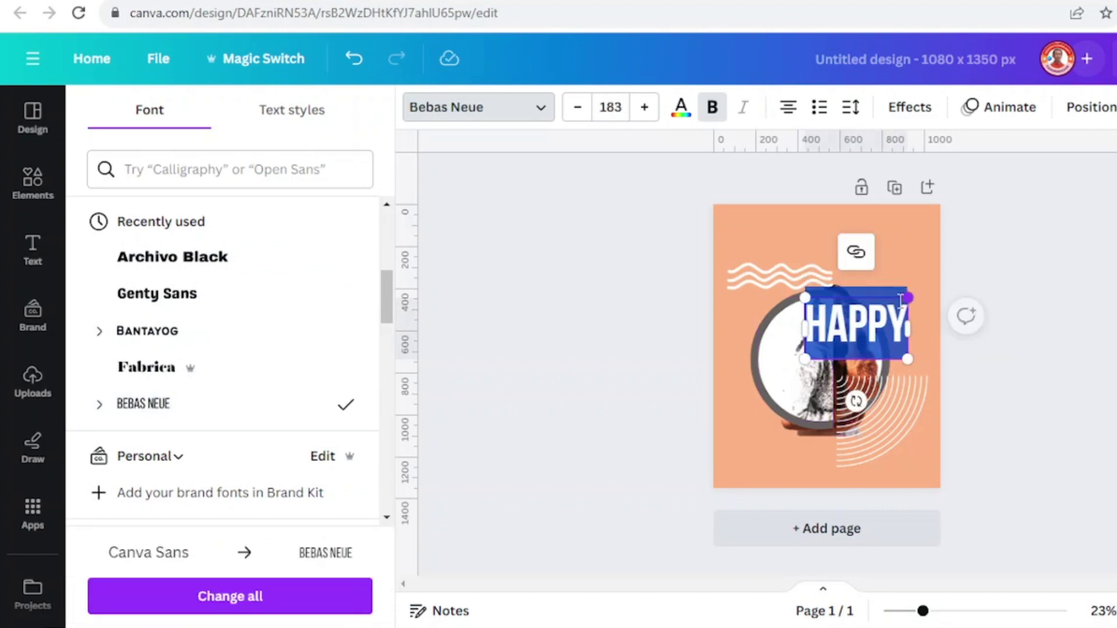
# - Rotate the HAPPY heading clockwise and set its letter spacing to 43, widening the text box to keep one line
pyautogui.moveTo(857, 401); pyautogui.dragTo(813, 388)
pyautogui.click(849, 109)
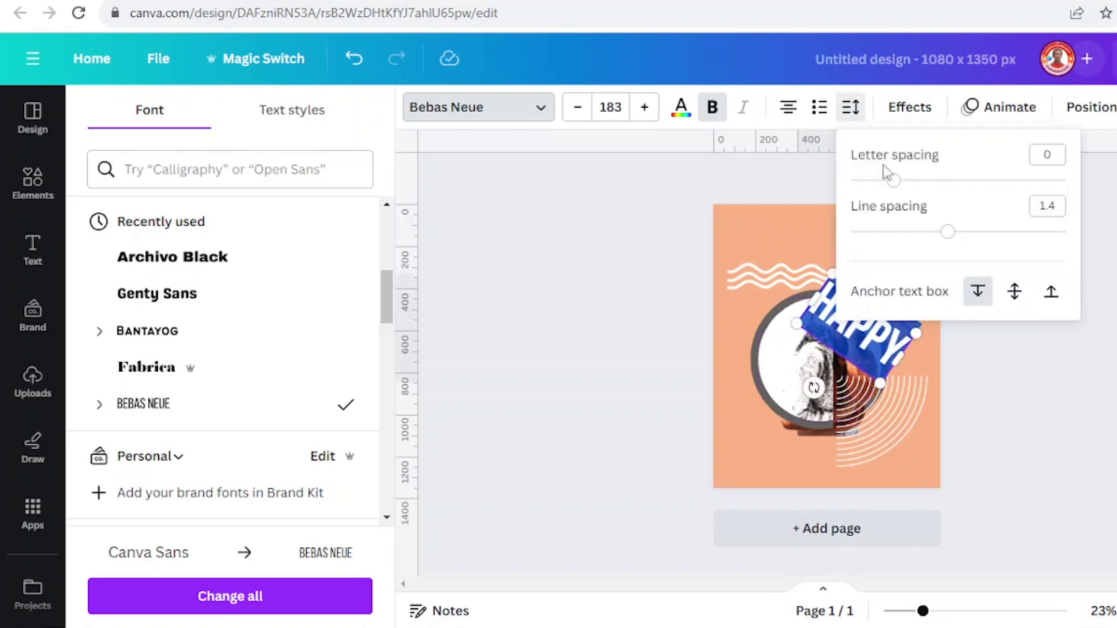
pyautogui.moveTo(893, 180); pyautogui.dragTo(903, 181)
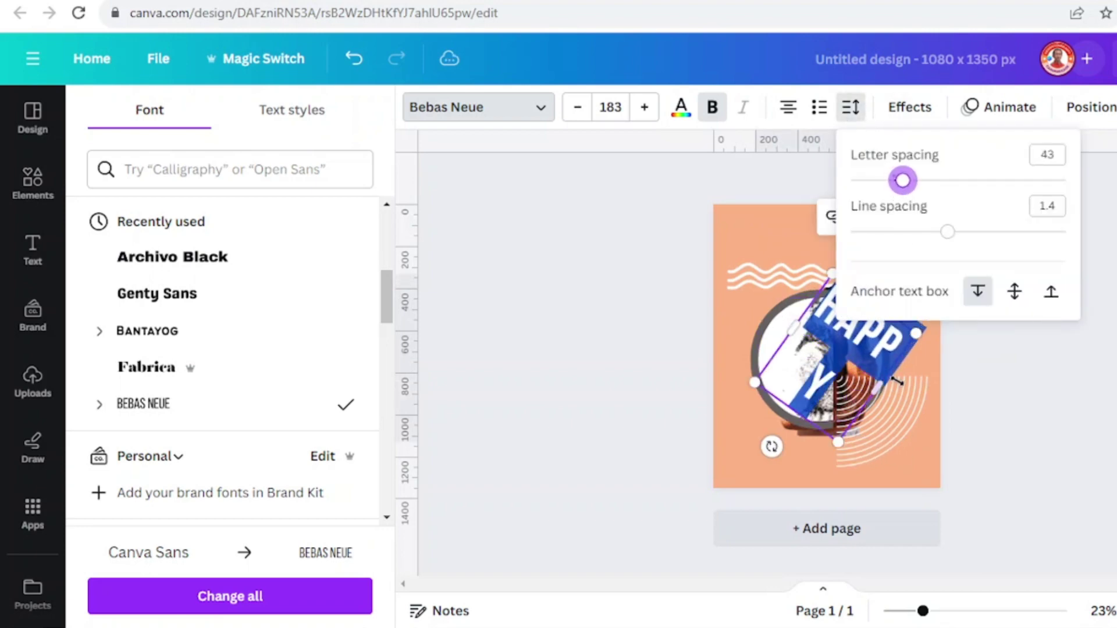
pyautogui.moveTo(886, 391); pyautogui.dragTo(899, 404)
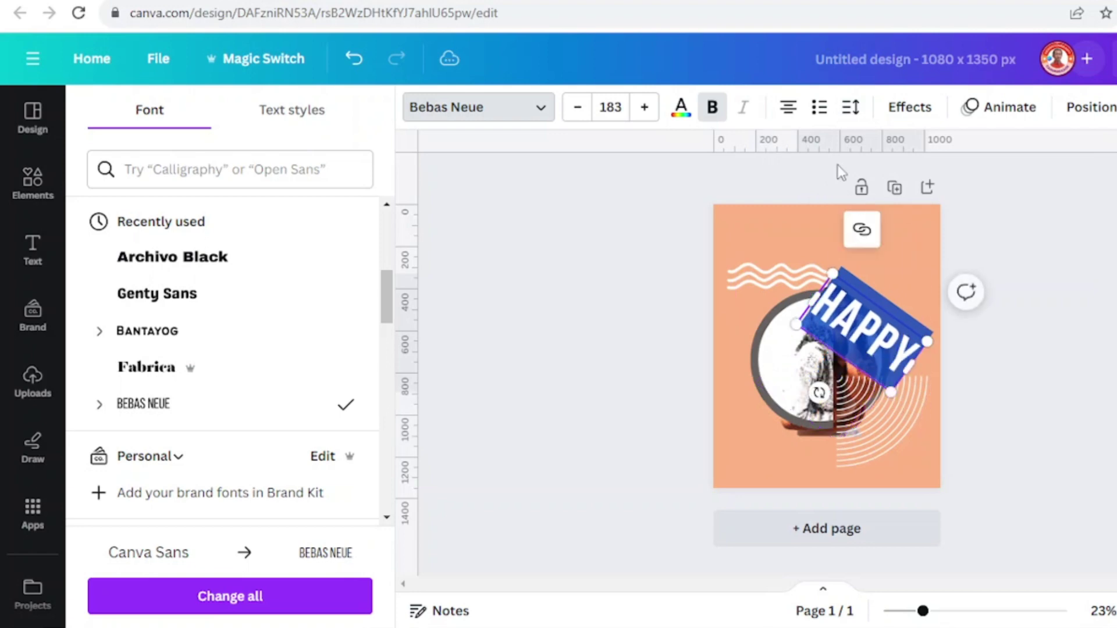
# - Apply the Curve shape effect to the HAPPY heading
pyautogui.click(900, 110)
pyautogui.scroll(-3, 226, 373)
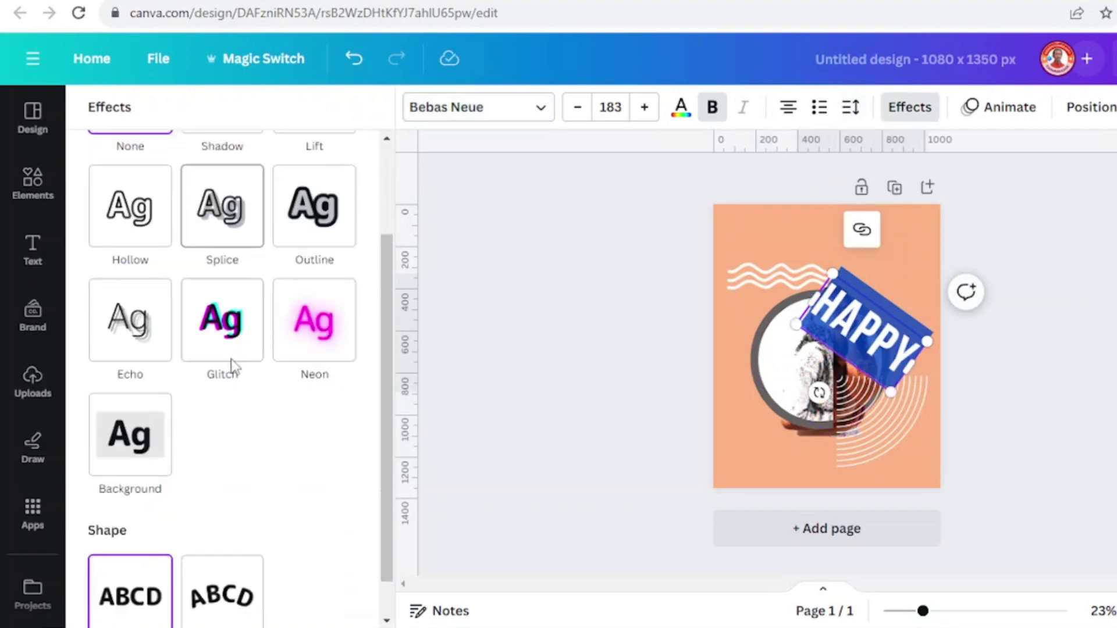
pyautogui.click(220, 572)
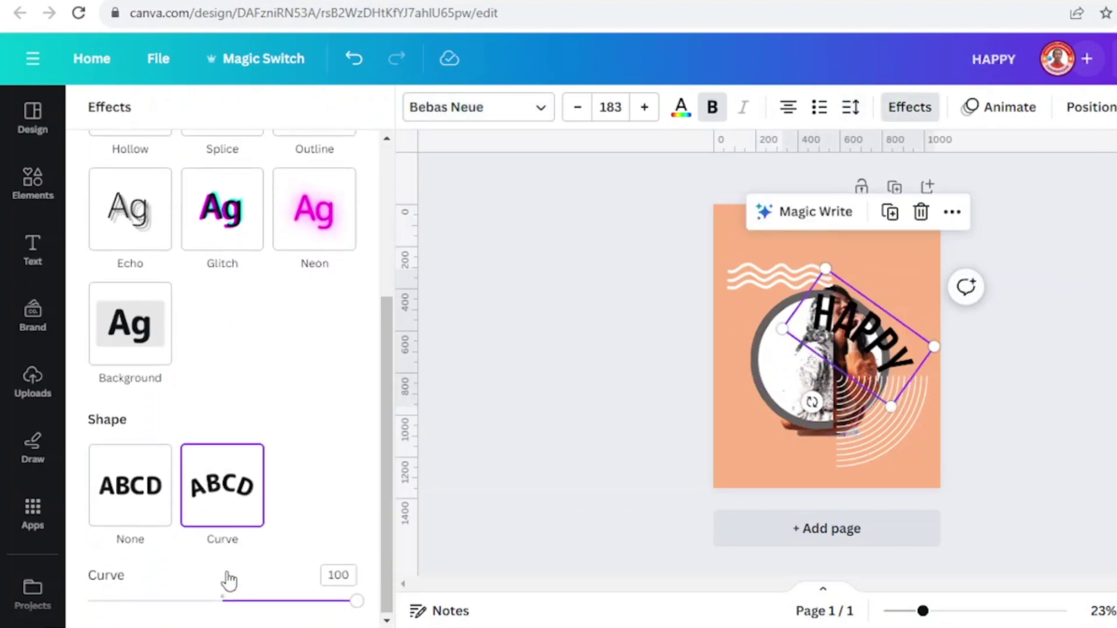
# - Move and rotate the HAPPY heading to follow the ring's upper-right edge, and color its text dark gray
pyautogui.scroll(-1, 225, 573)
pyautogui.moveTo(840, 352); pyautogui.dragTo(870, 323)
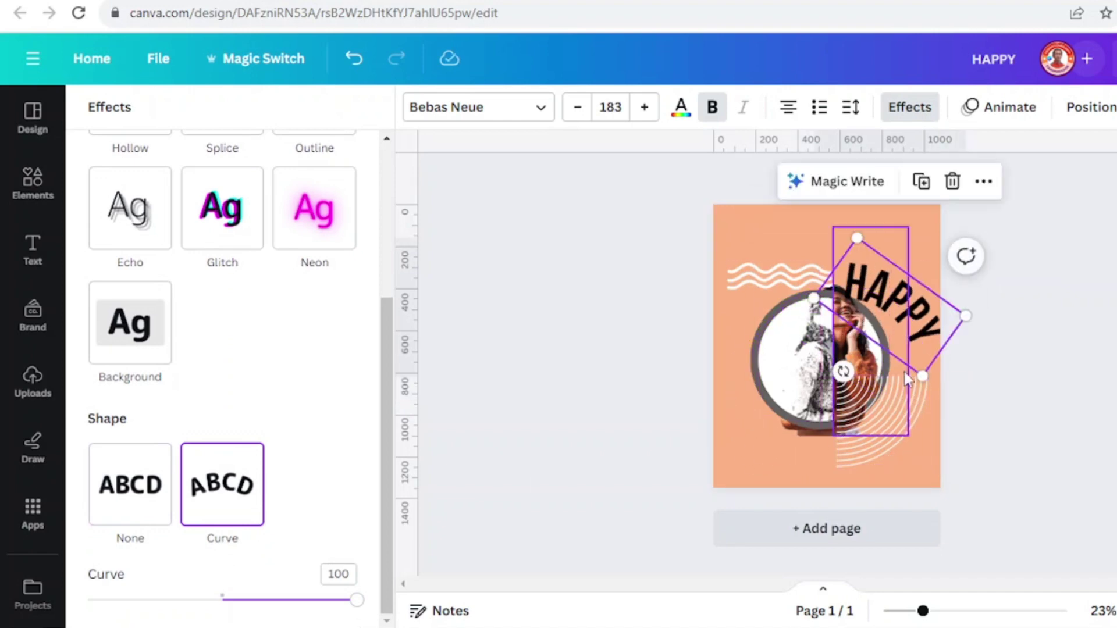
pyautogui.moveTo(843, 372); pyautogui.dragTo(915, 348)
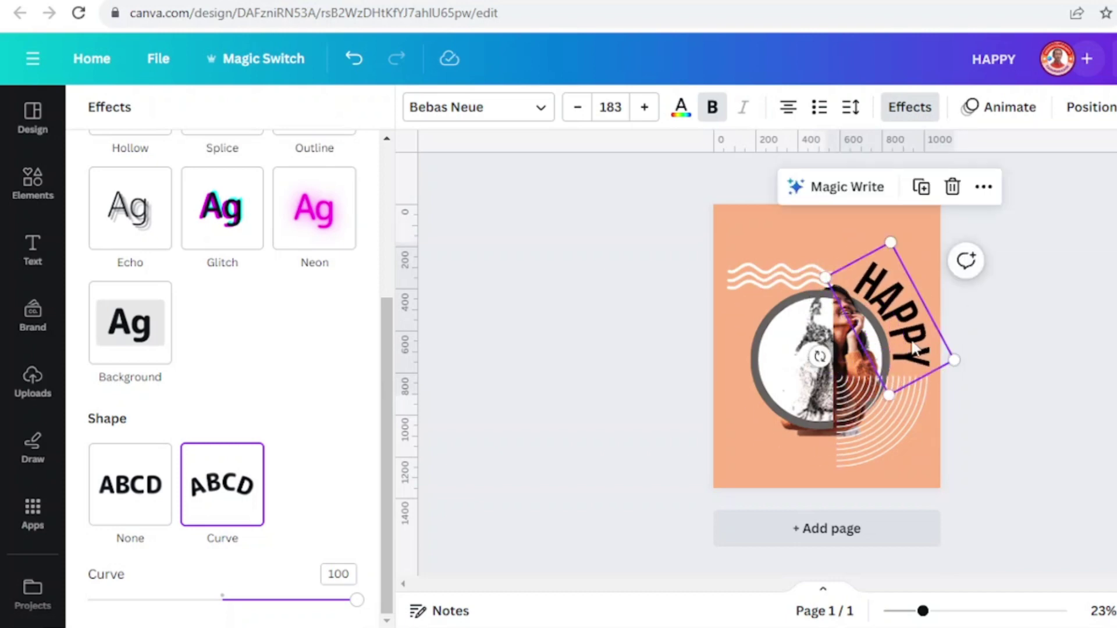
pyautogui.click(681, 108)
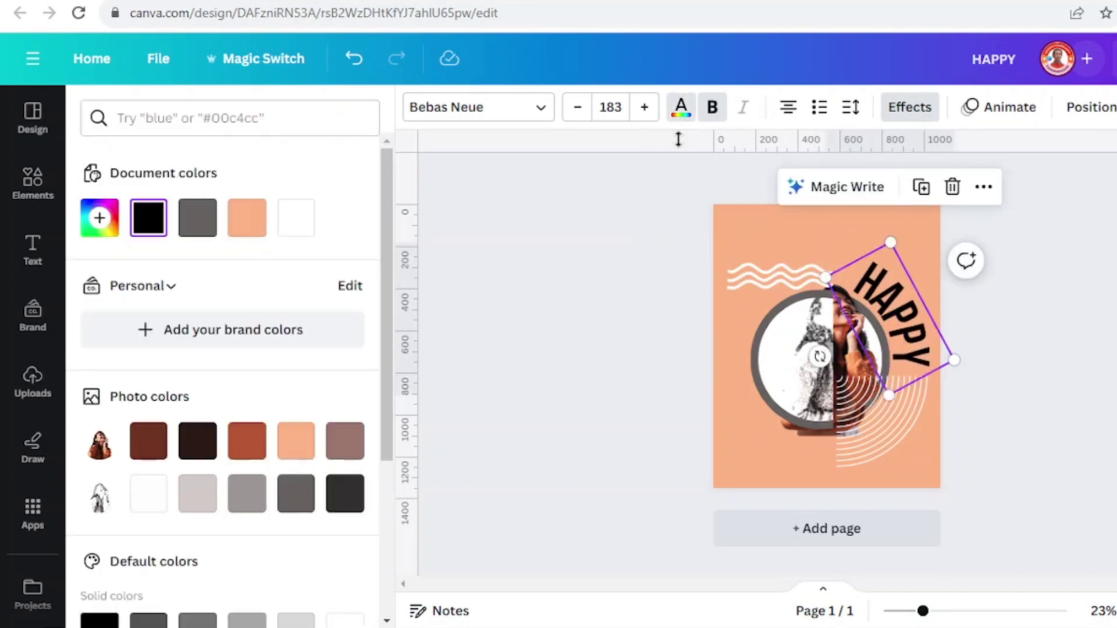
pyautogui.scroll(-4, 197, 438)
# - Recolor the wavy lines above the ring to the coral red default color
pyautogui.click(742, 278)
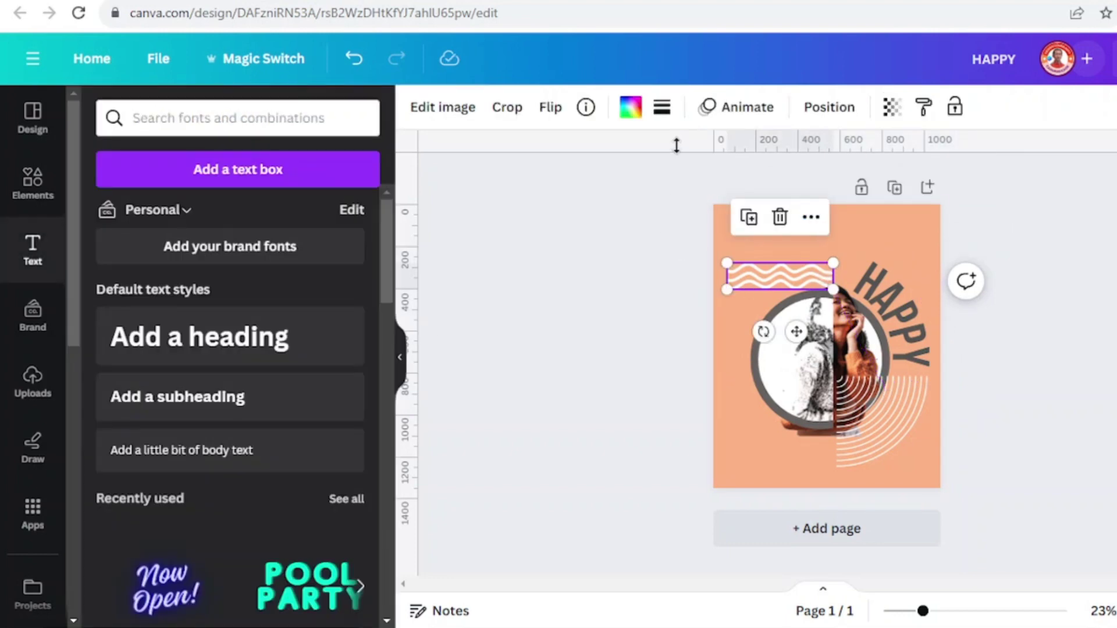
pyautogui.click(634, 115)
pyautogui.scroll(-5, 237, 439)
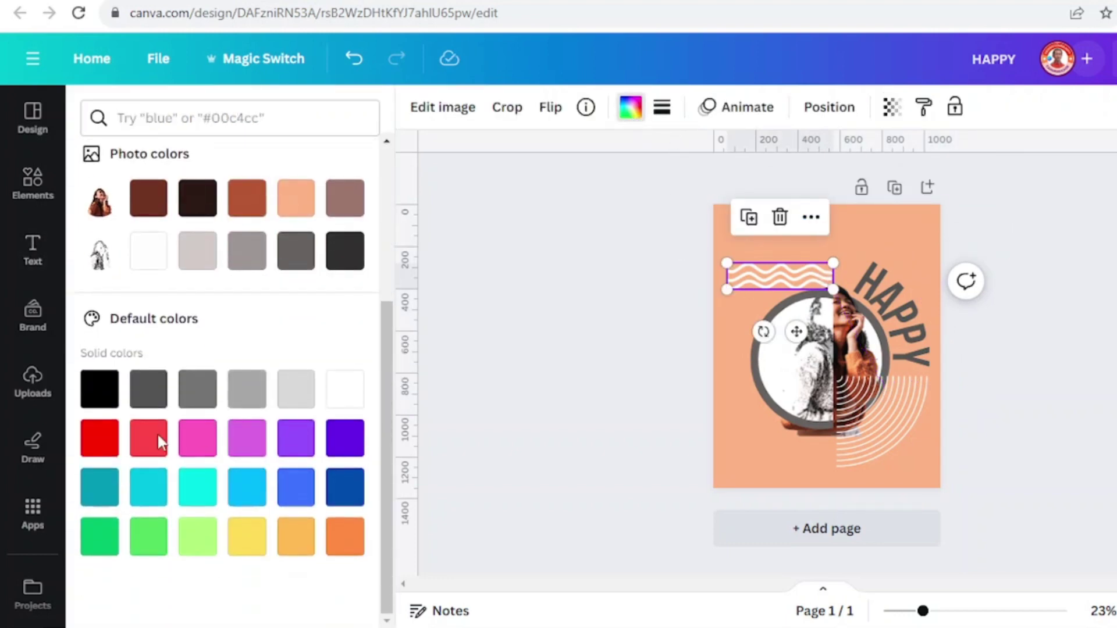
pyautogui.click(146, 446)
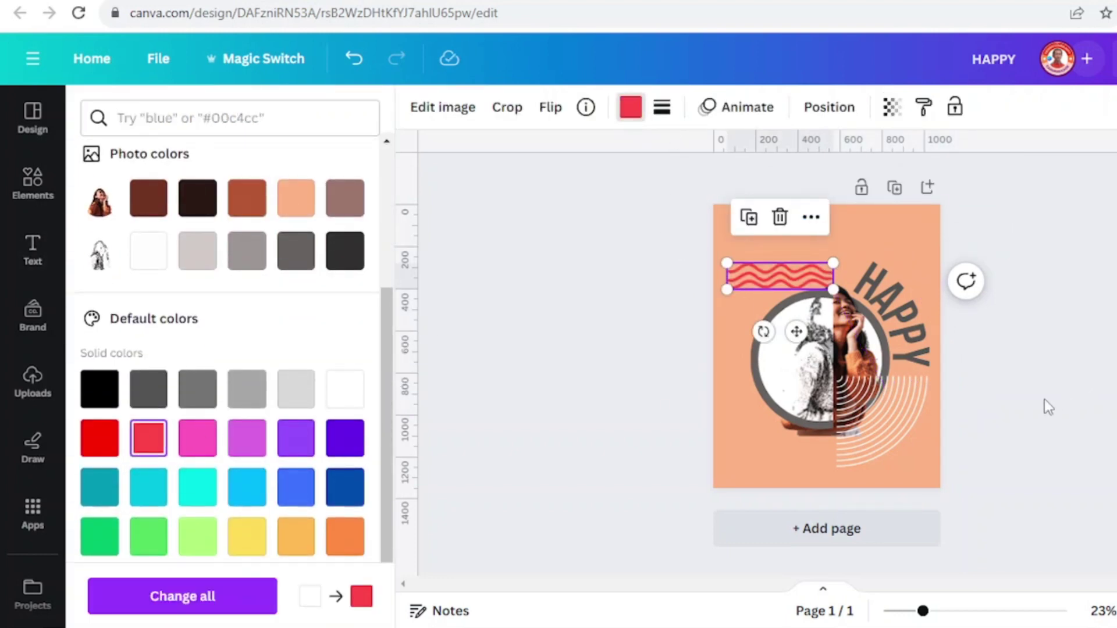
pyautogui.click(1018, 410)
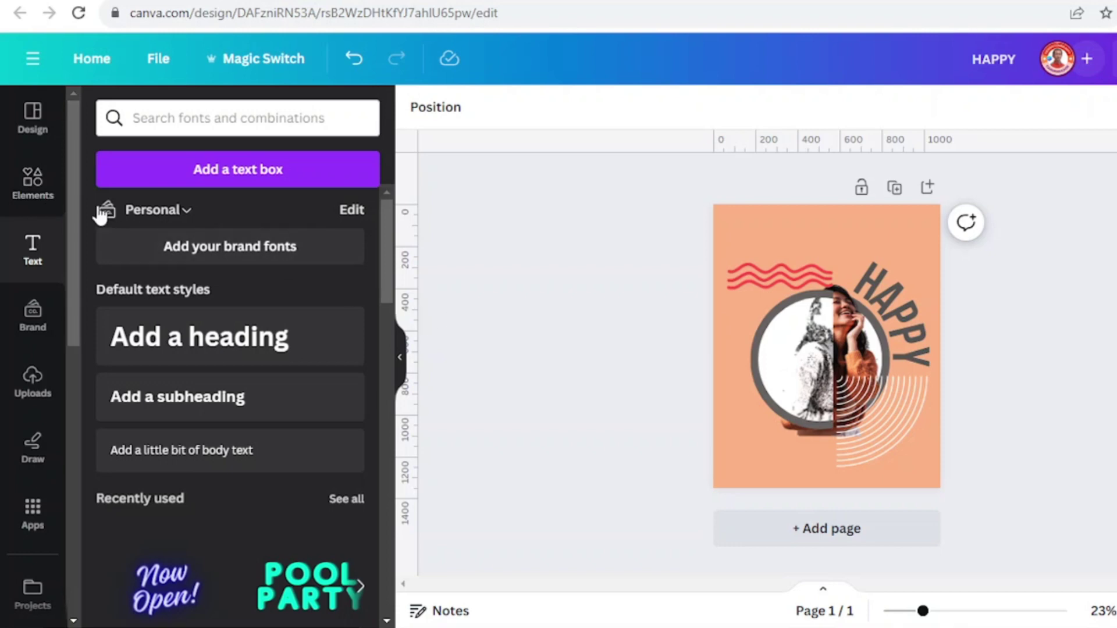
# - Add the recently used Corner Geometric Shape Illustration, enlarge it slightly and place it over the ring's lower left
pyautogui.click(36, 185)
pyautogui.scroll(-6, 249, 361)
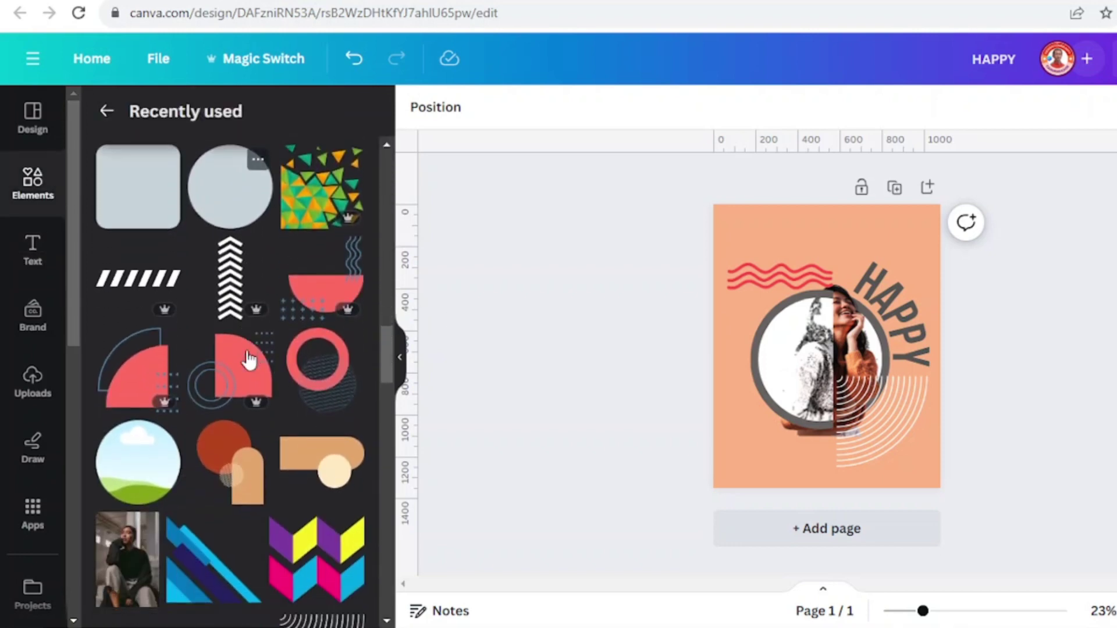
pyautogui.scroll(-5, 249, 361)
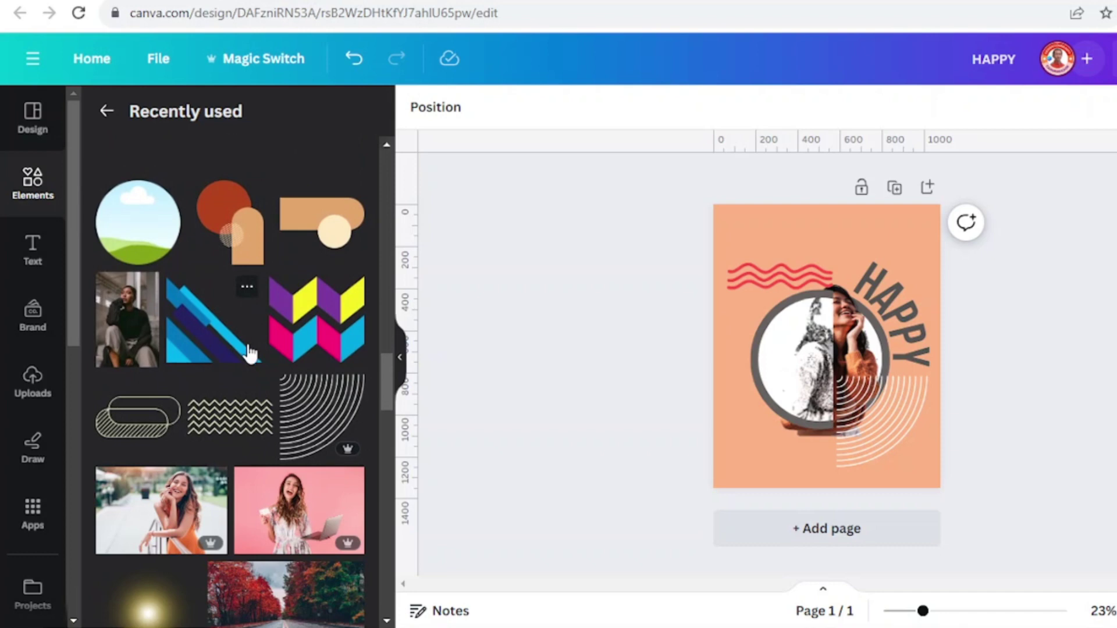
pyautogui.click(247, 287)
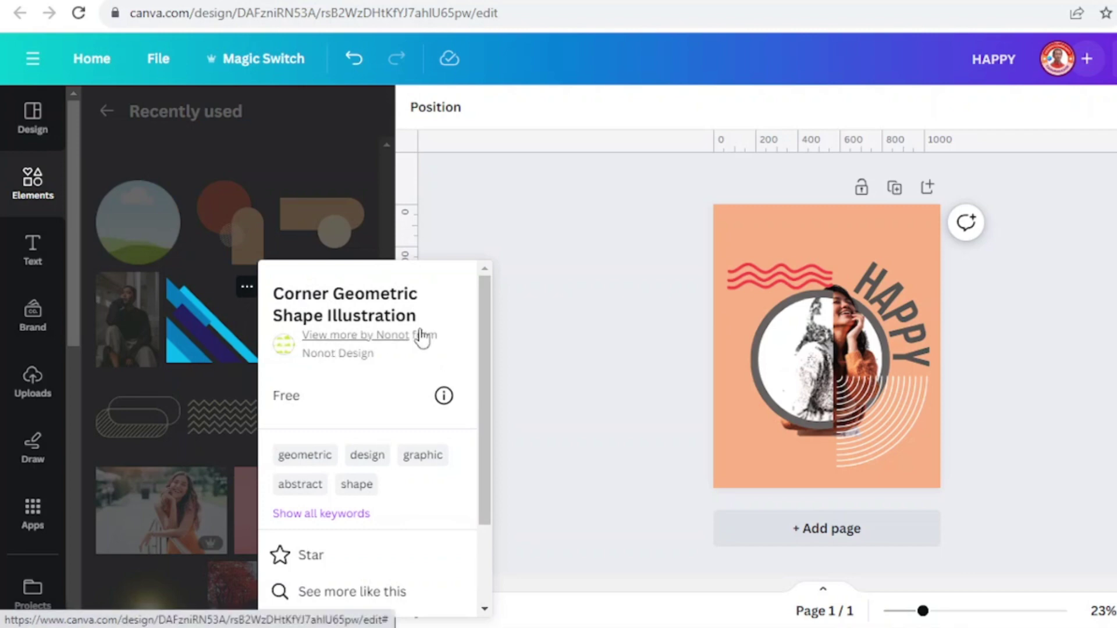
pyautogui.click(203, 352)
pyautogui.click(202, 352)
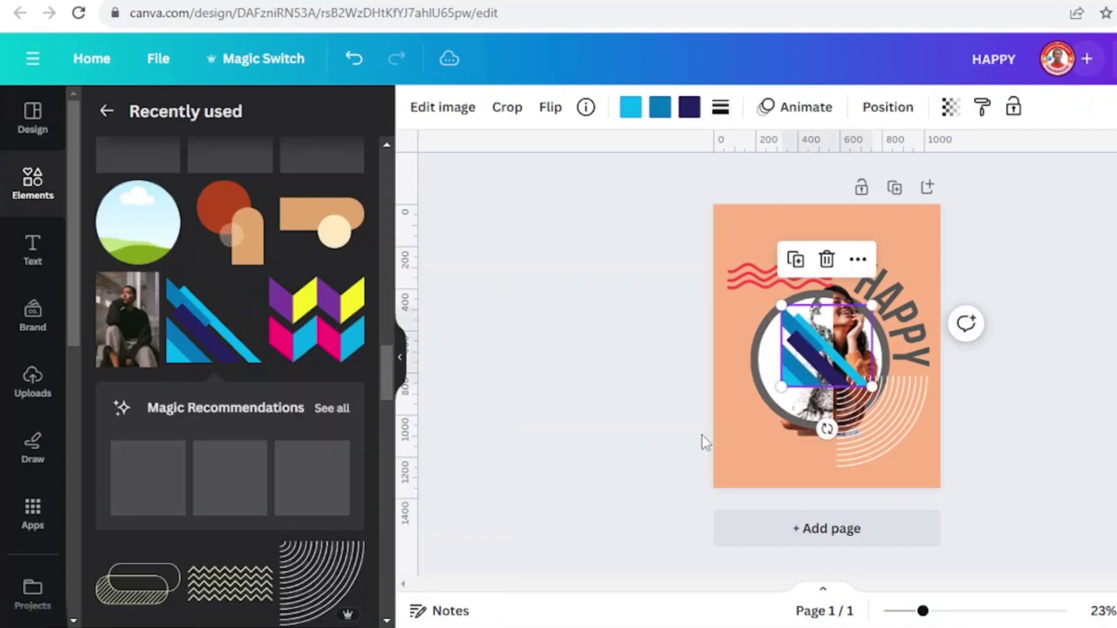
pyautogui.moveTo(774, 357); pyautogui.dragTo(746, 443)
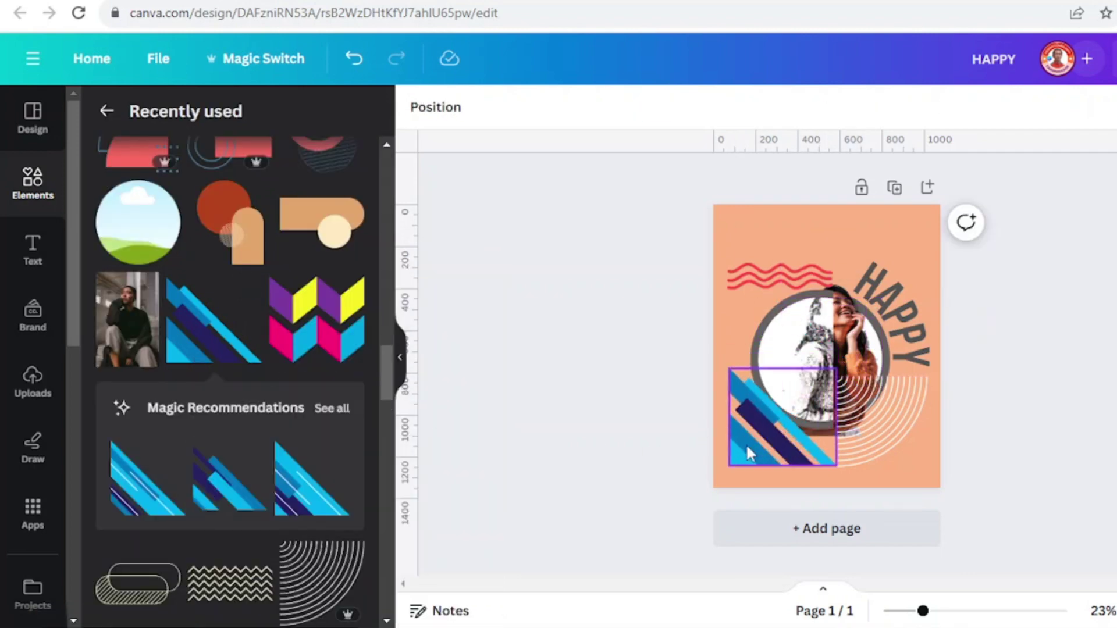
# - Recolor the corner stripes with photo colors: light blue to dark brown, medium blue to rust, and navy to mauve brown
pyautogui.click(632, 113)
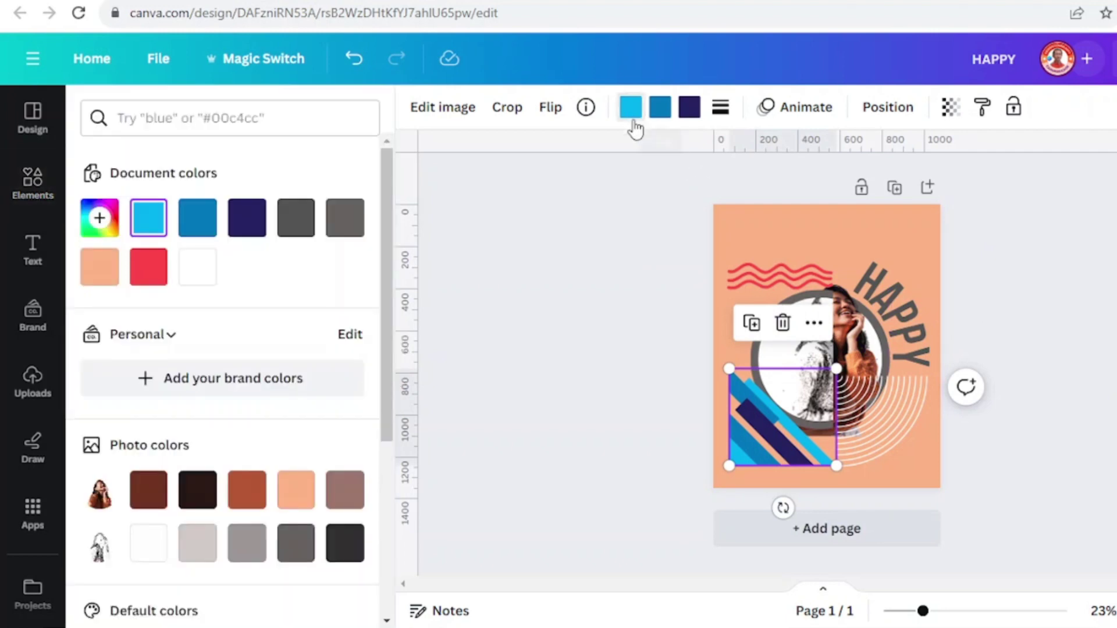
pyautogui.click(148, 490)
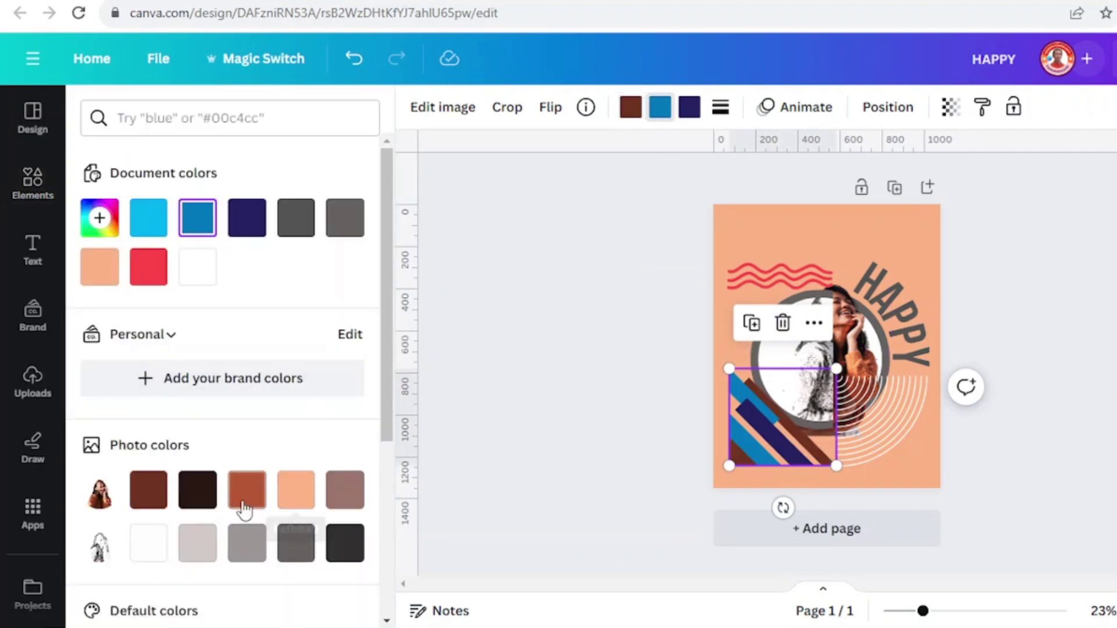
pyautogui.click(245, 493)
pyautogui.click(345, 490)
pyautogui.click(1055, 298)
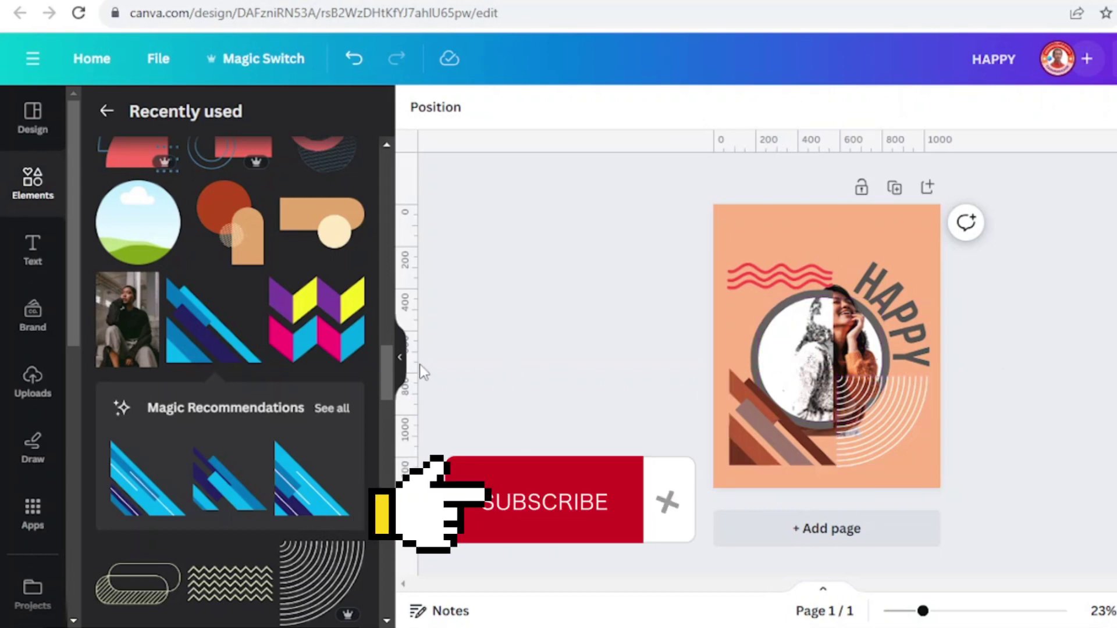
# - Add the vertical chevron column graphic at the ring's left side and color it yellow
pyautogui.scroll(2, 306, 361)
pyautogui.scroll(5, 307, 361)
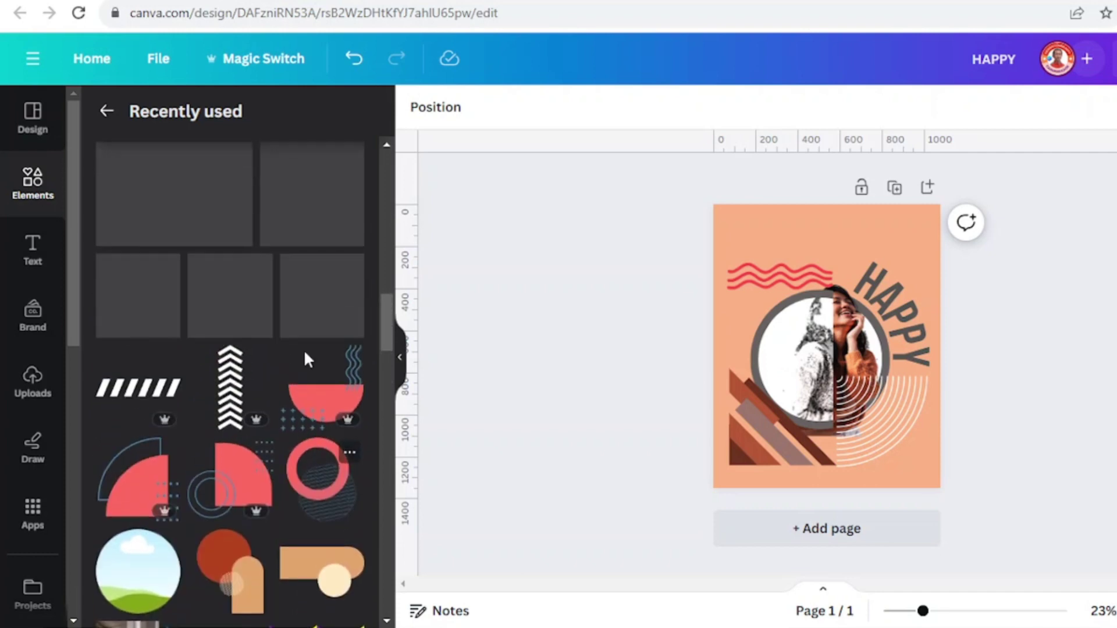
pyautogui.click(233, 401)
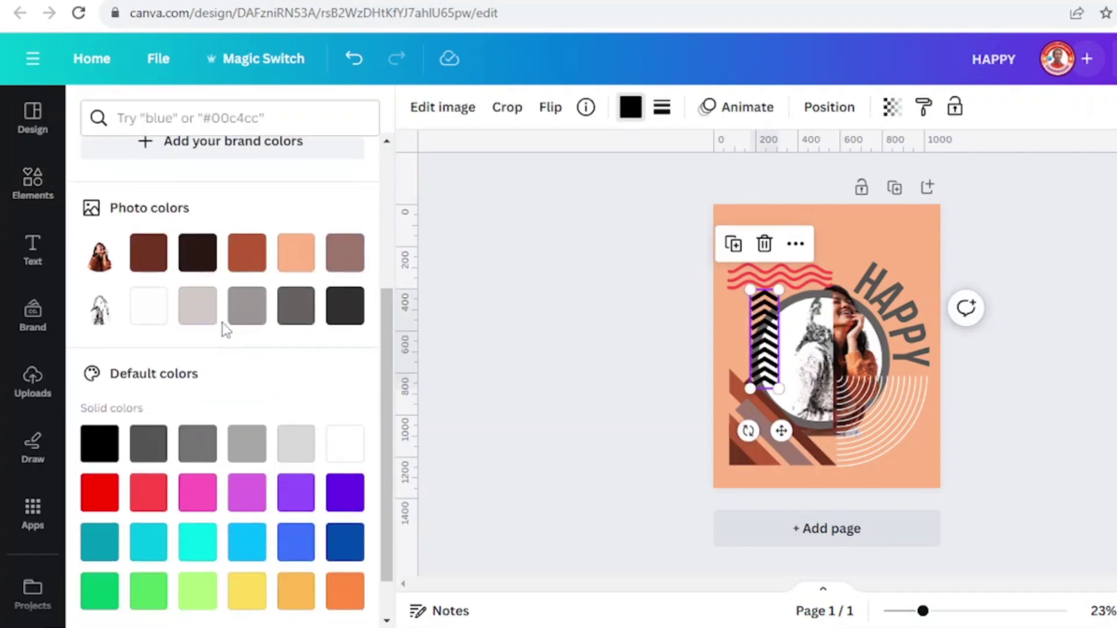
pyautogui.click(253, 550)
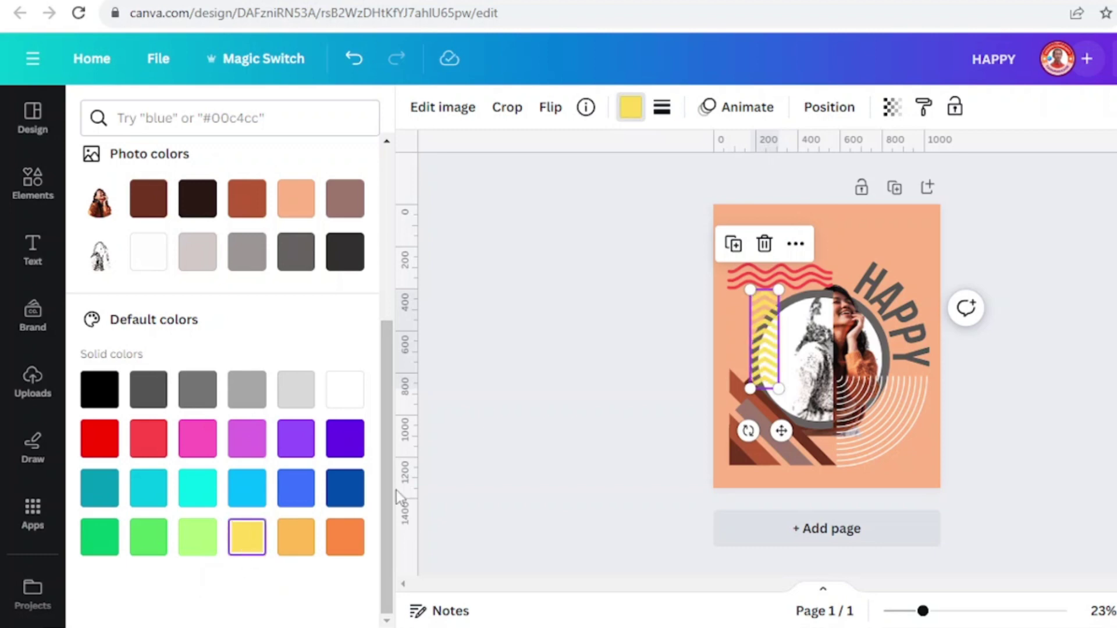
# - Move the yellow chevron layer between the sketch photo and the gray circle, and shift the chevrons slightly left
pyautogui.click(823, 110)
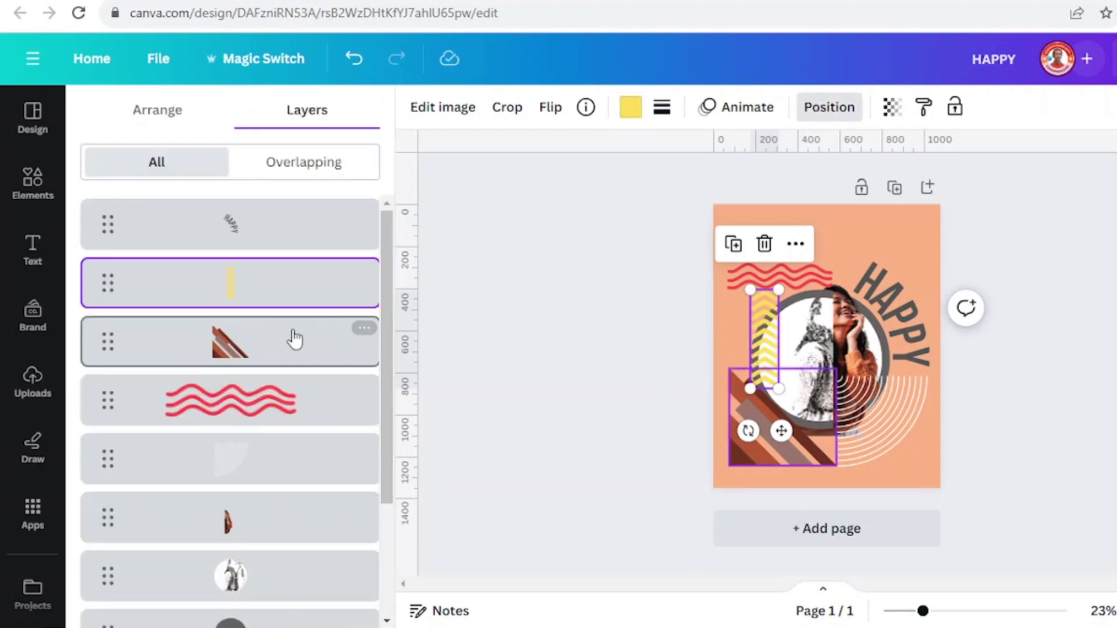
pyautogui.moveTo(280, 286); pyautogui.dragTo(270, 487)
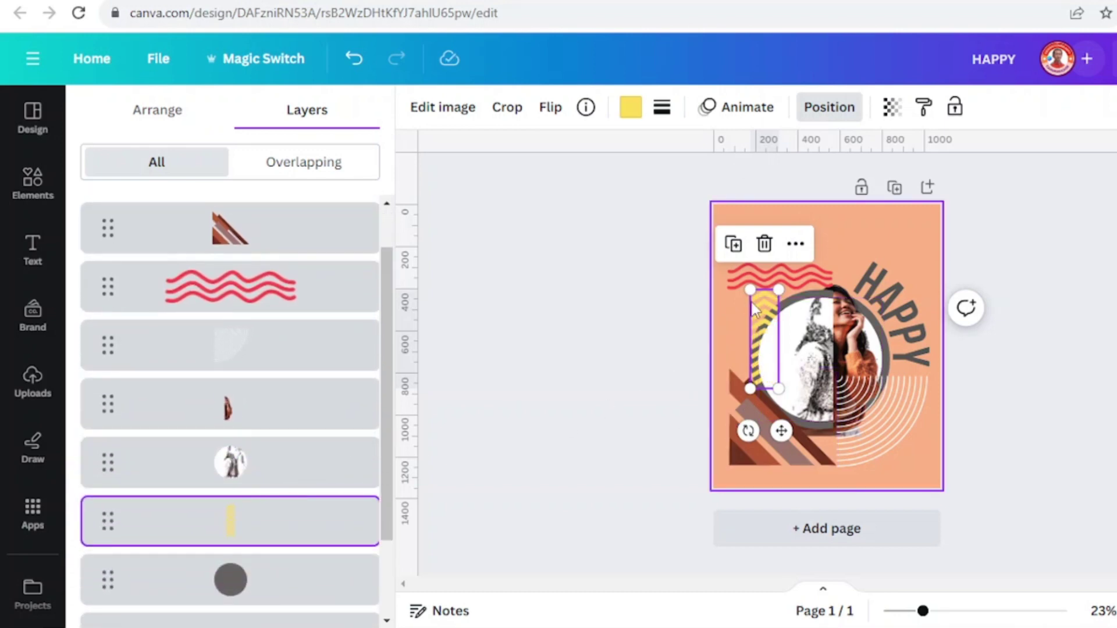
pyautogui.moveTo(753, 306); pyautogui.dragTo(750, 307)
pyautogui.click(631, 108)
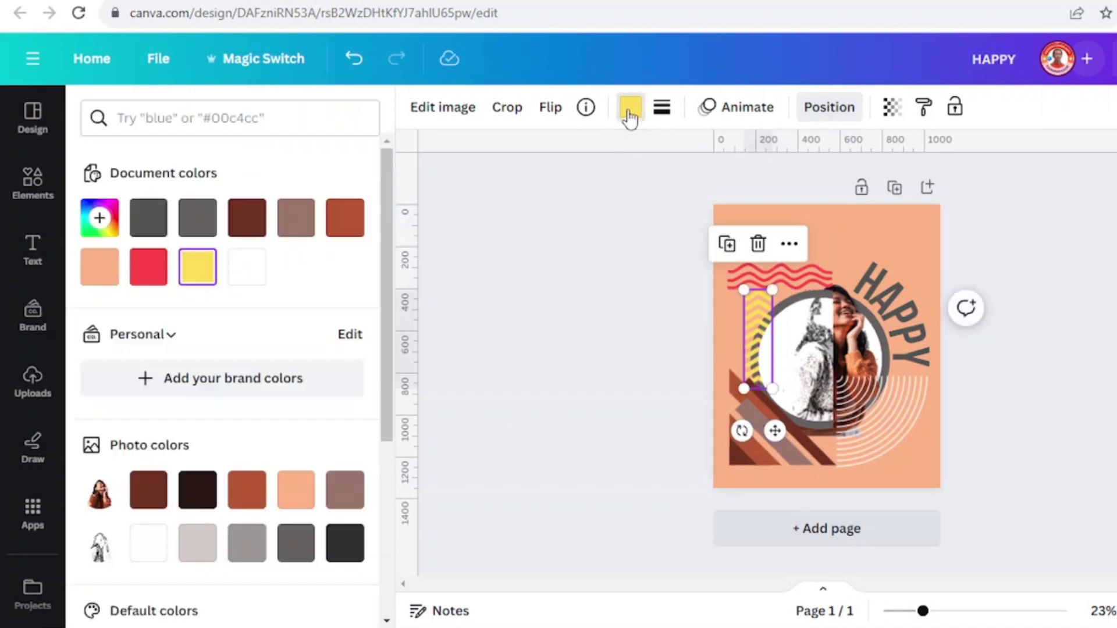
pyautogui.click(1055, 389)
pyautogui.click(1050, 373)
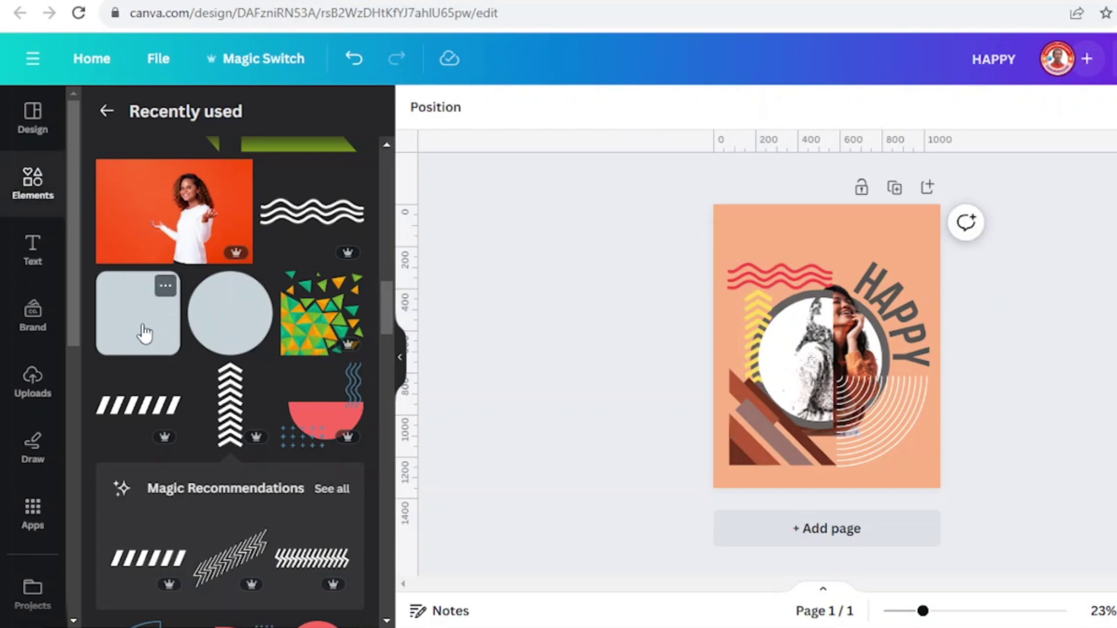
# - Add the recently used Rounded Square shape to the page and enlarge it toward the upper right
pyautogui.click(165, 286)
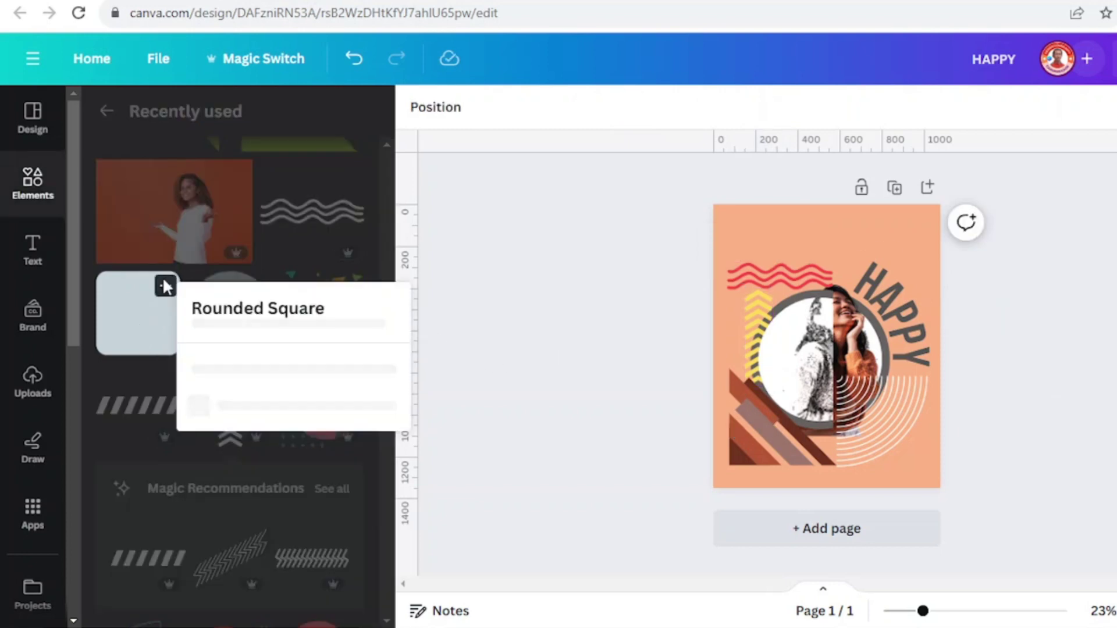
pyautogui.click(126, 324)
pyautogui.click(126, 324)
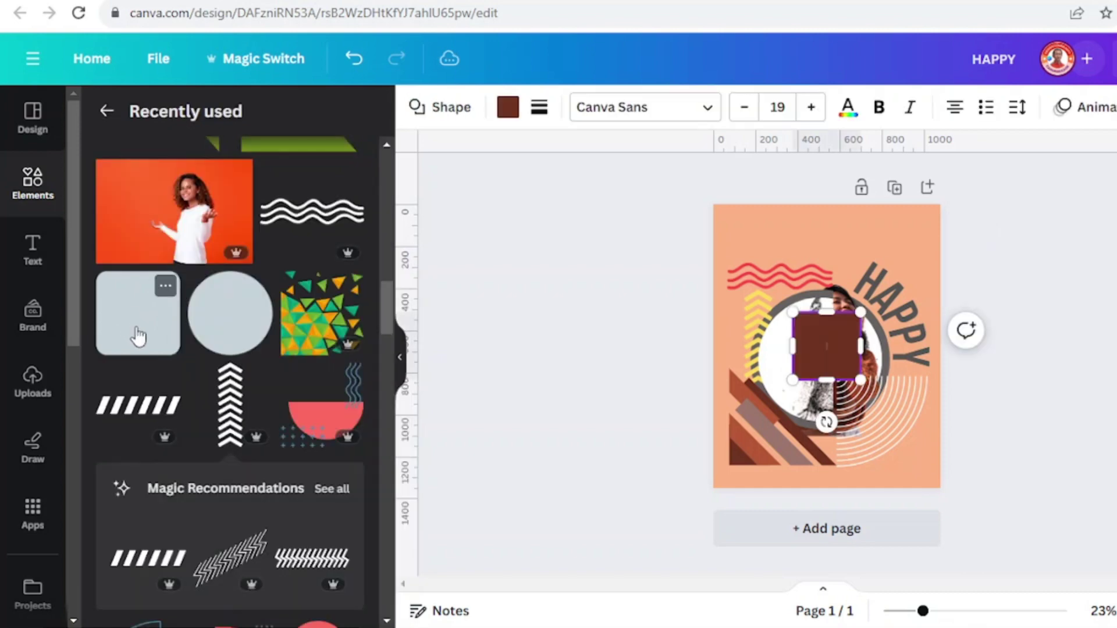
pyautogui.moveTo(861, 313); pyautogui.dragTo(917, 266)
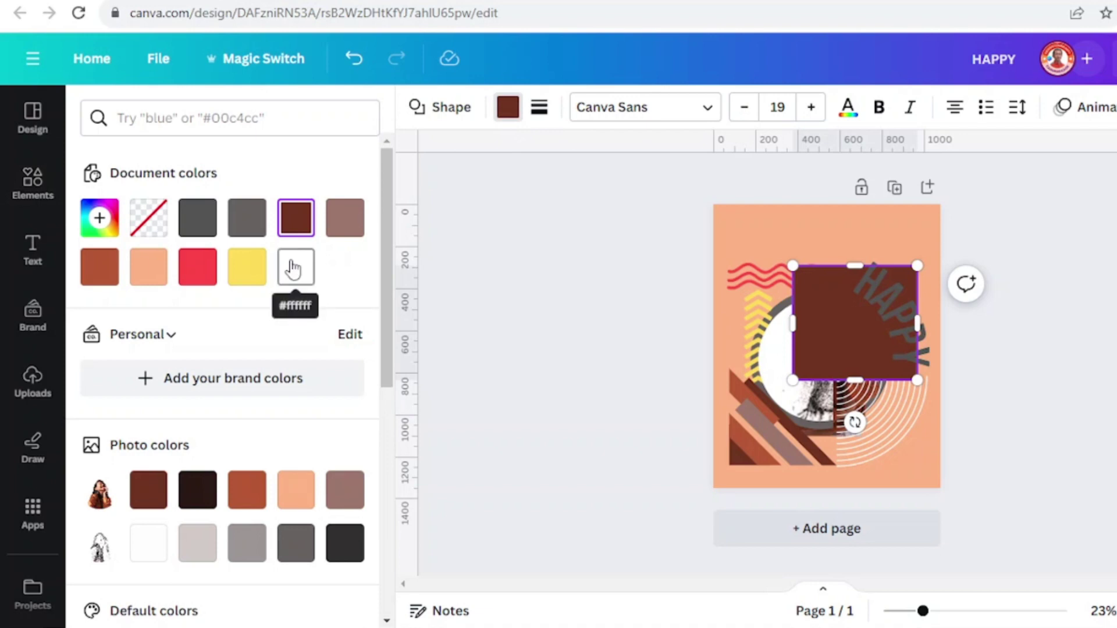
# - Fill the rounded square white (#ffffff), rotate it to a diamond and place it over the page's top-right corner
pyautogui.click(295, 268)
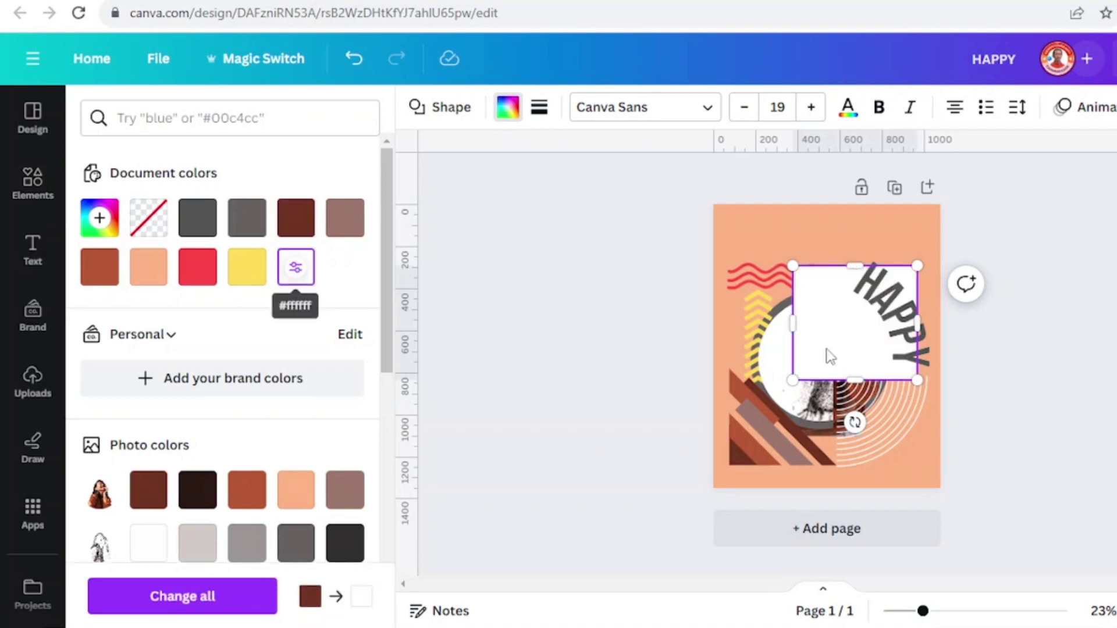
pyautogui.moveTo(855, 423); pyautogui.dragTo(880, 229)
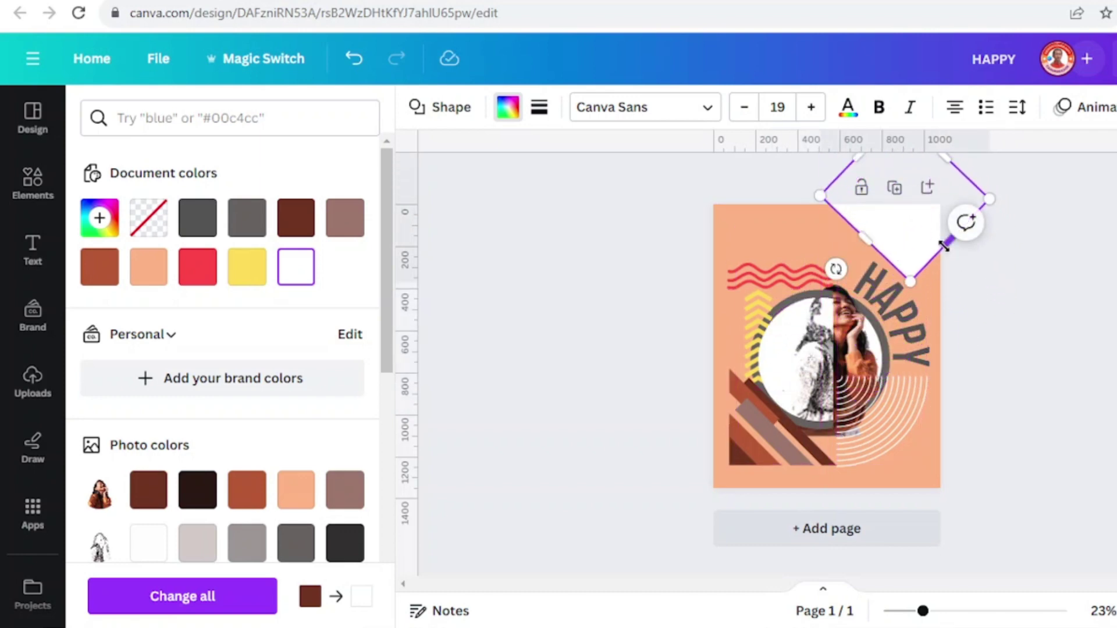
pyautogui.click(1013, 391)
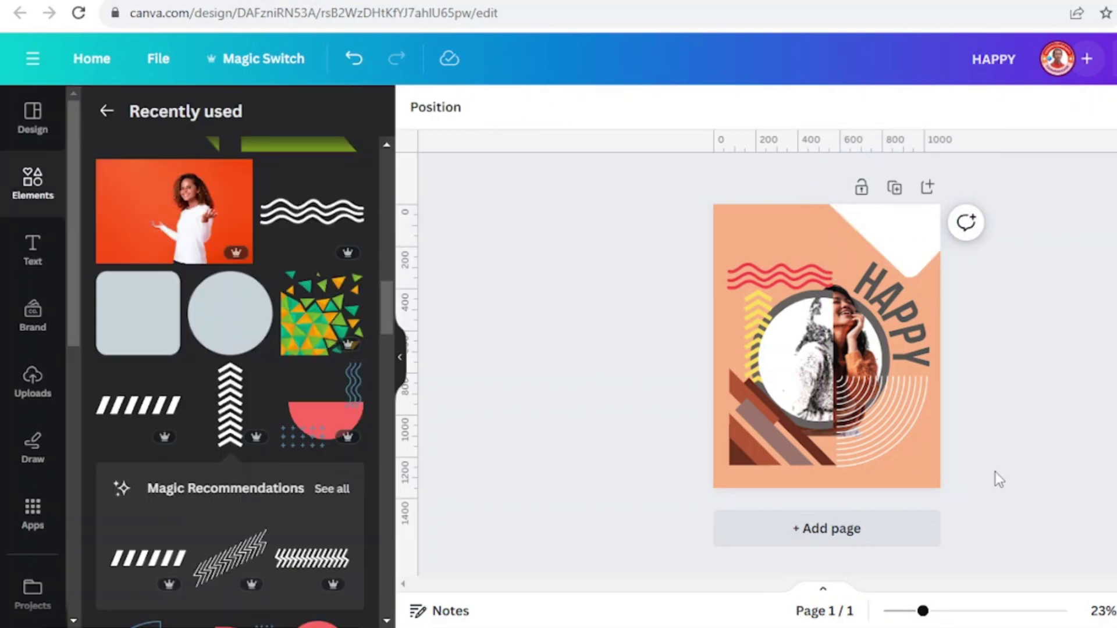
# - Select all the design elements and shift them together slightly up the page
pyautogui.moveTo(996, 472); pyautogui.dragTo(654, 259)
pyautogui.press('Escape')
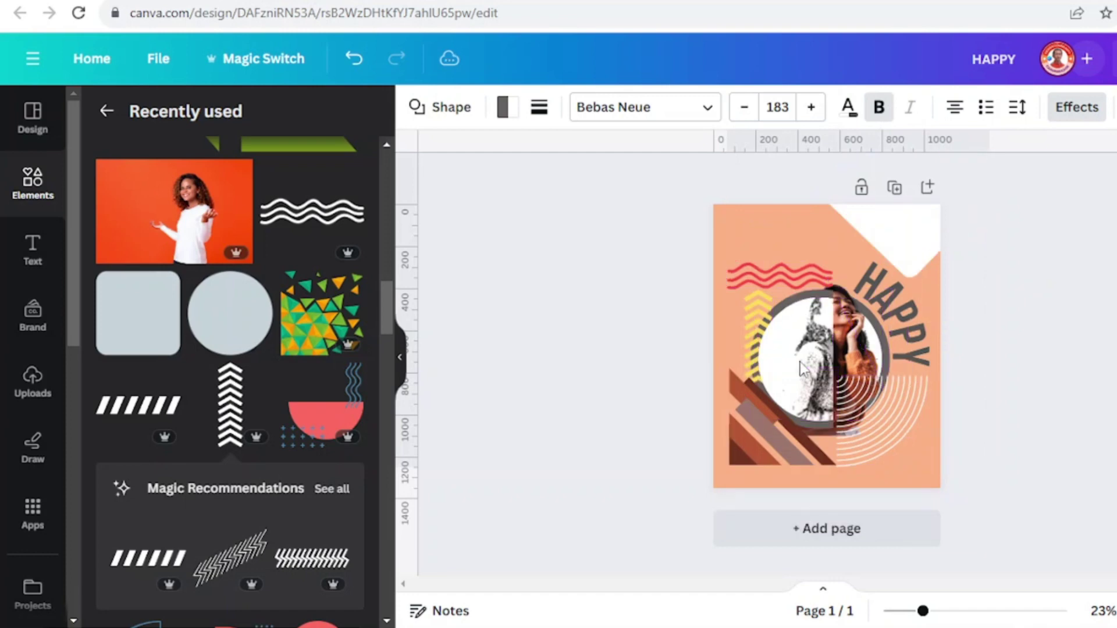
pyautogui.hotkey('ctrl', 'z')
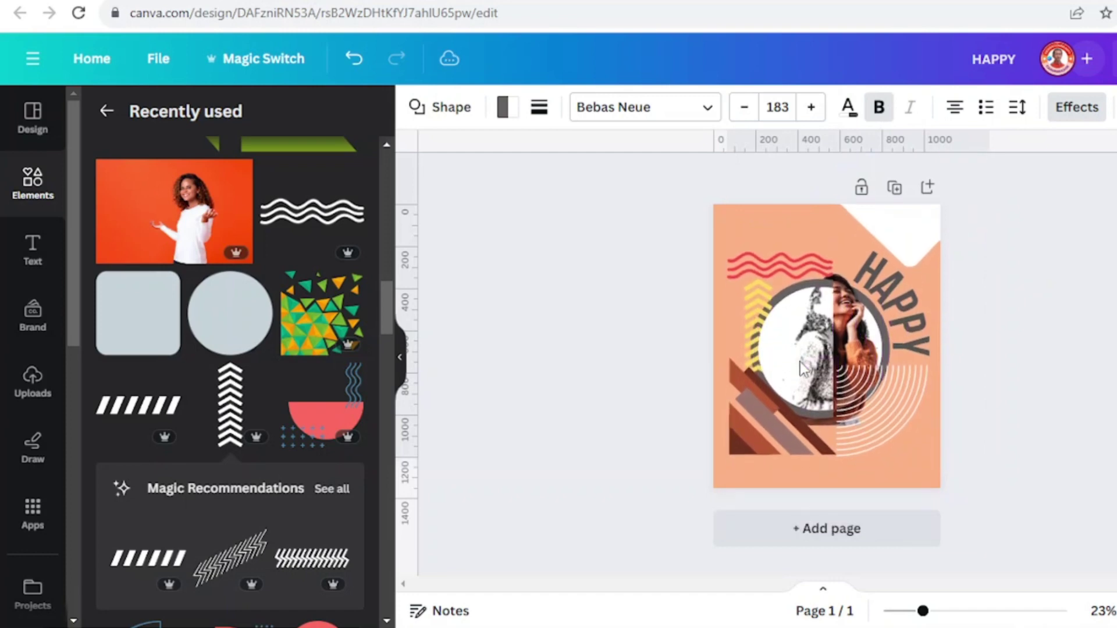